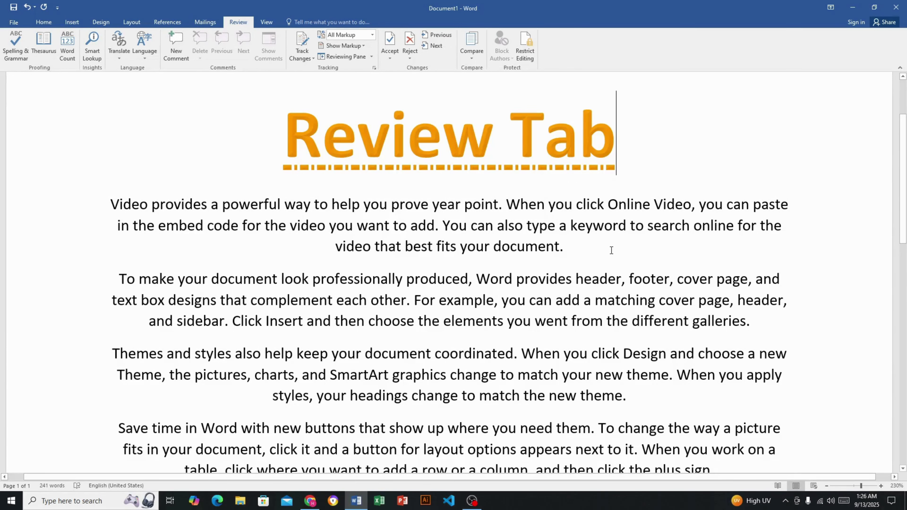
ctrl+scroll(426, 256, down, 4)
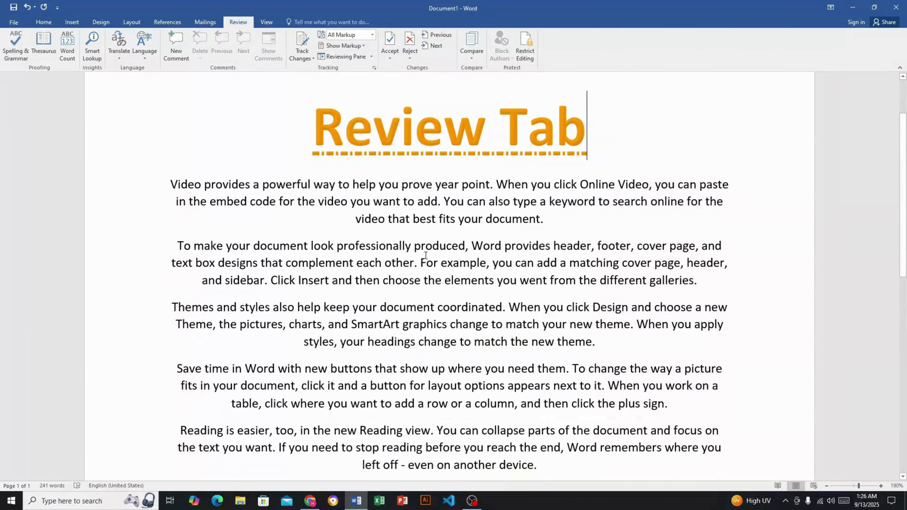
click(63, 47)
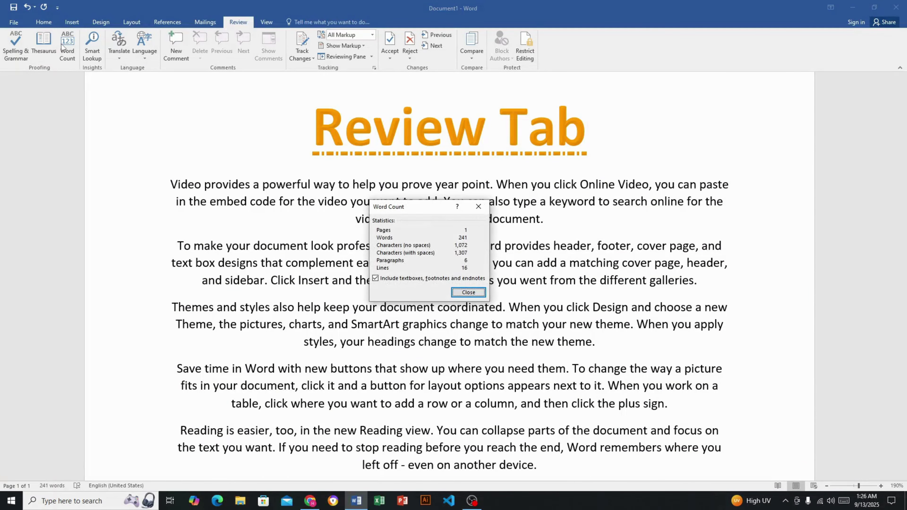
drag(424, 207, 400, 189)
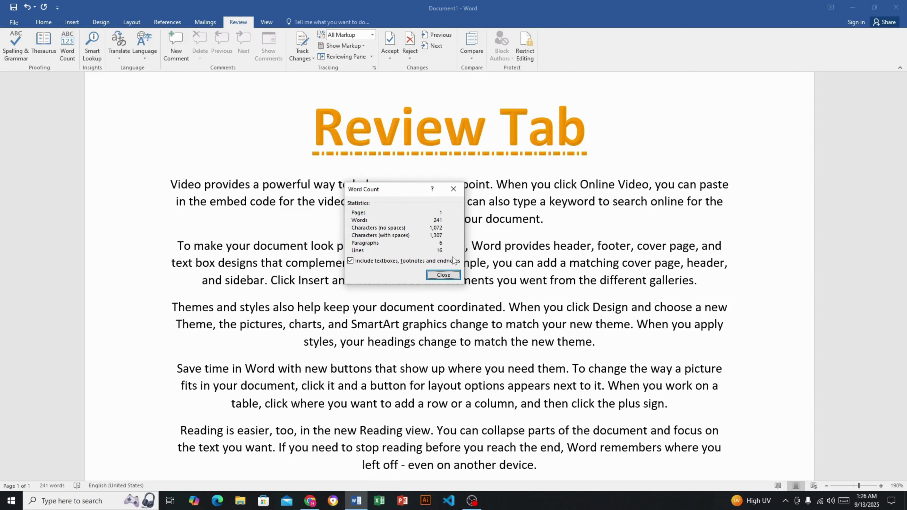
click(454, 191)
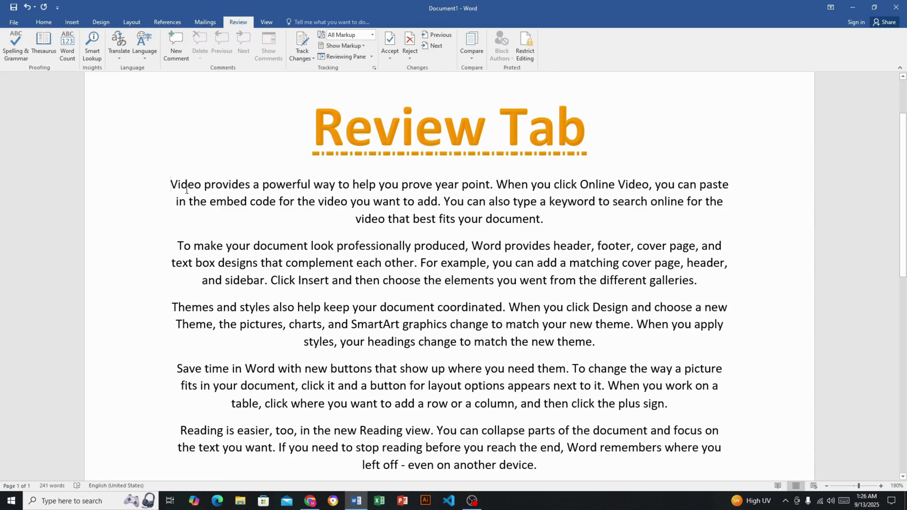
drag(170, 178, 546, 231)
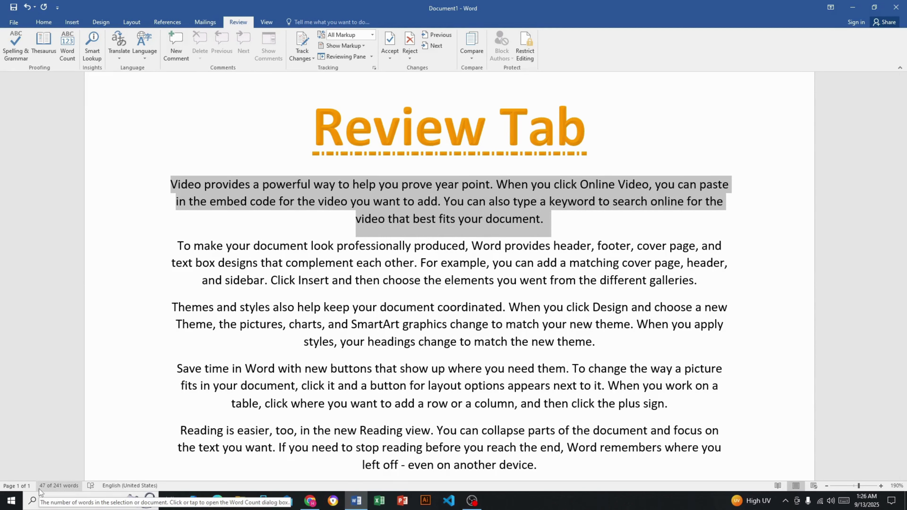
click(638, 114)
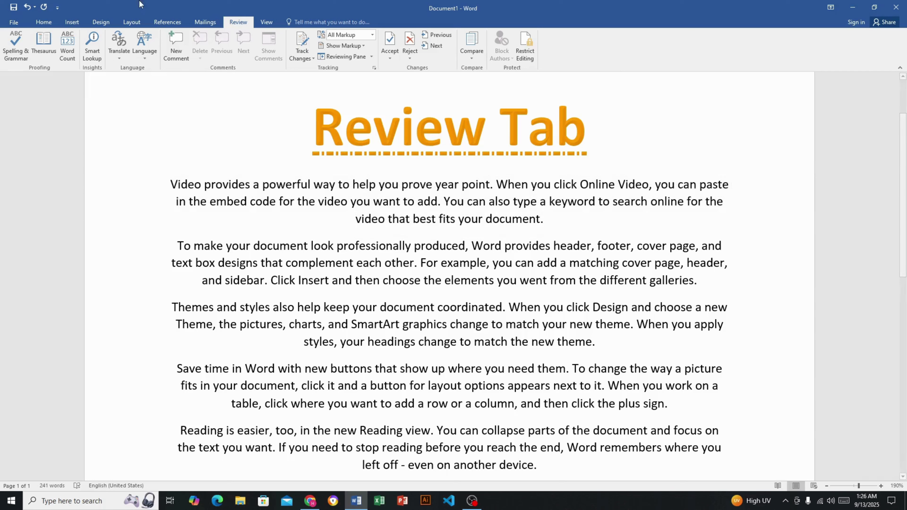
click(122, 57)
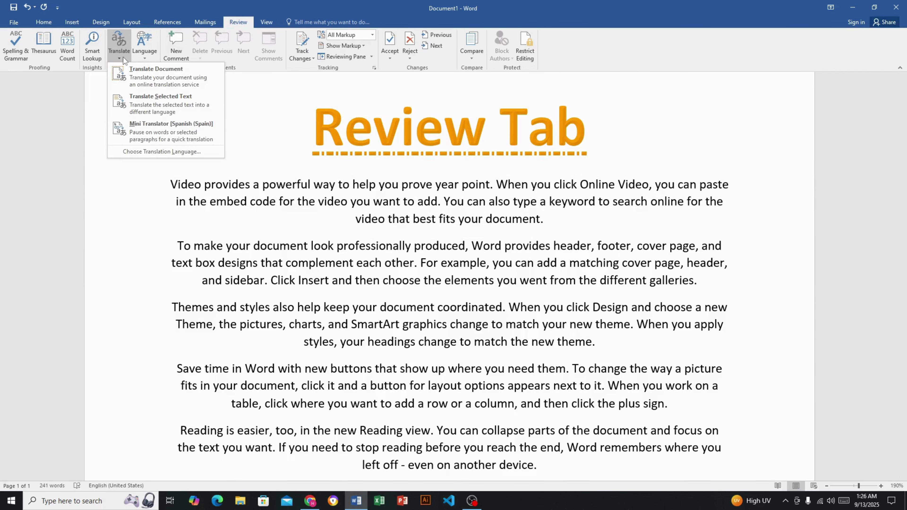
click(169, 134)
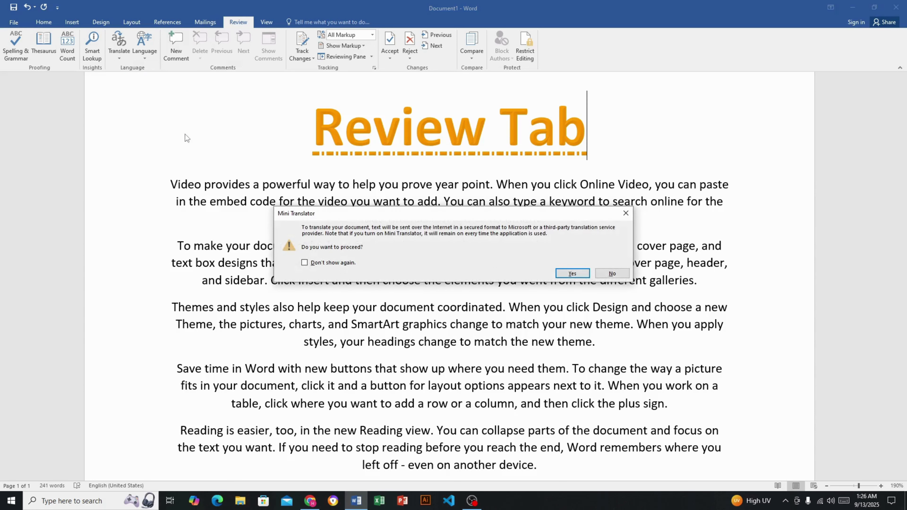
click(611, 273)
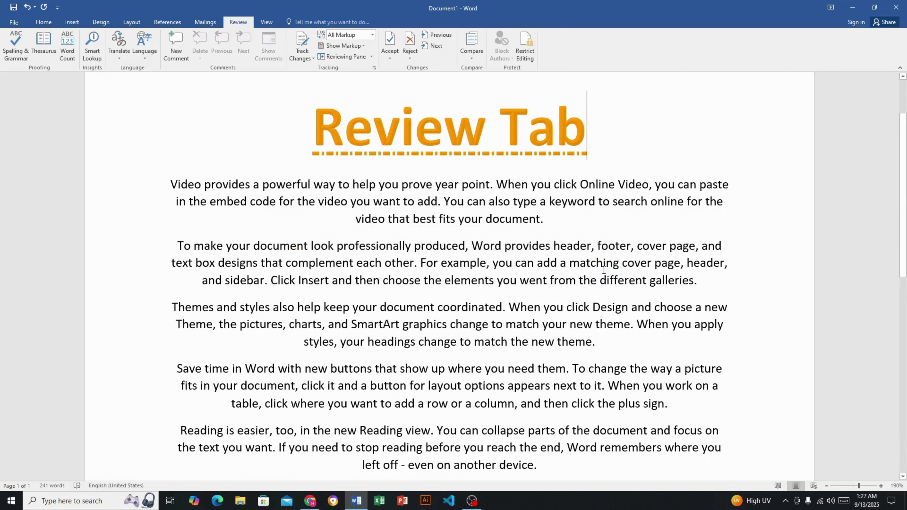
click(150, 58)
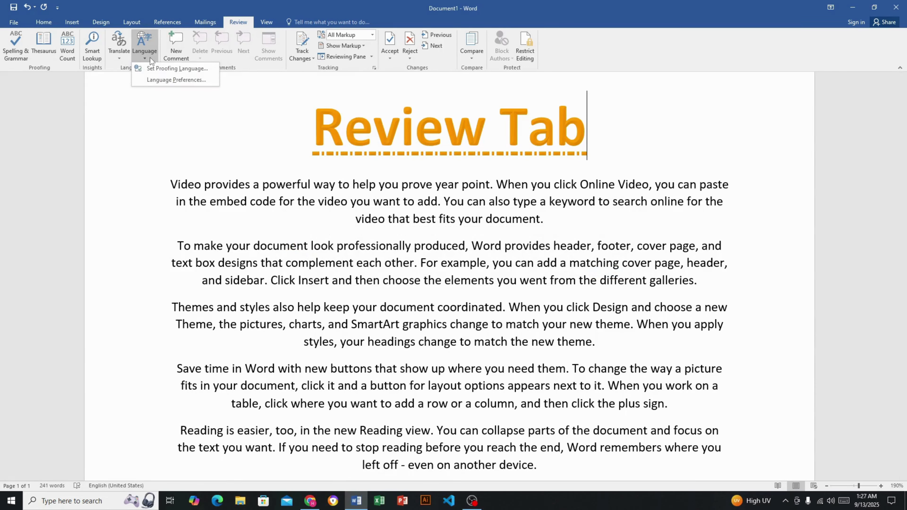
click(190, 70)
mouse_move(519, 206)
mouse_down()
mouse_move(522, 232)
mouse_move(520, 206)
mouse_up()
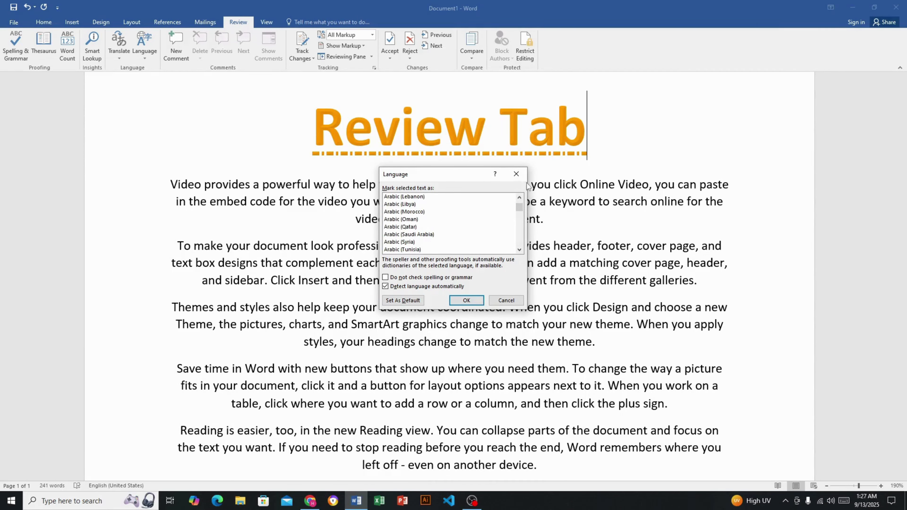
click(517, 174)
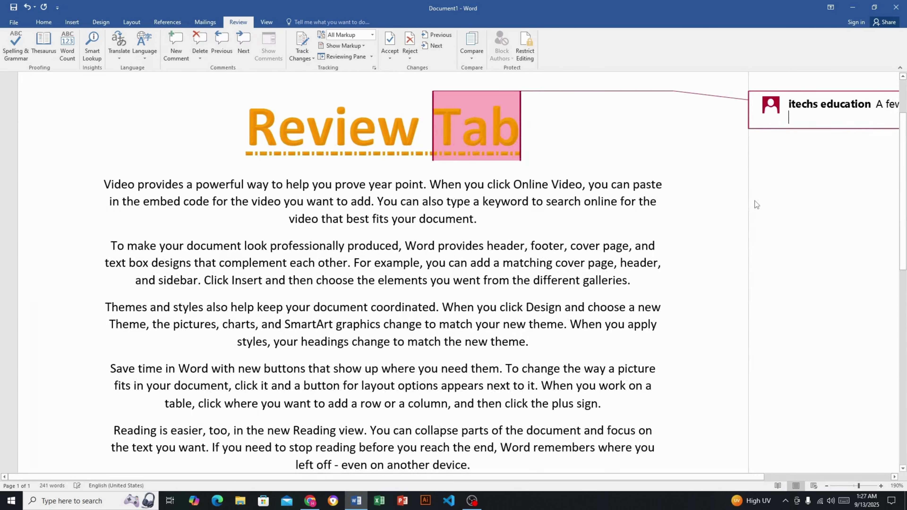
Enter 'hello this review tab' as the comment text on the title word Tab
text(hello )
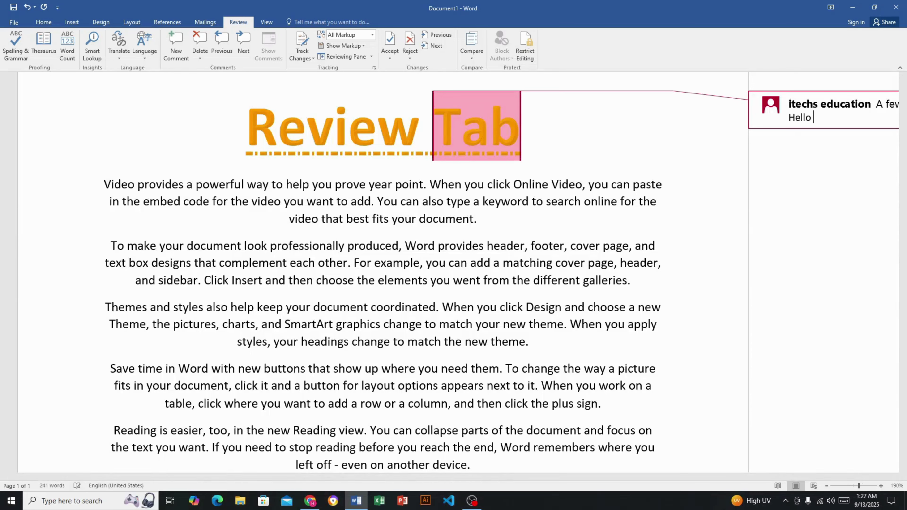
text(this review tab)
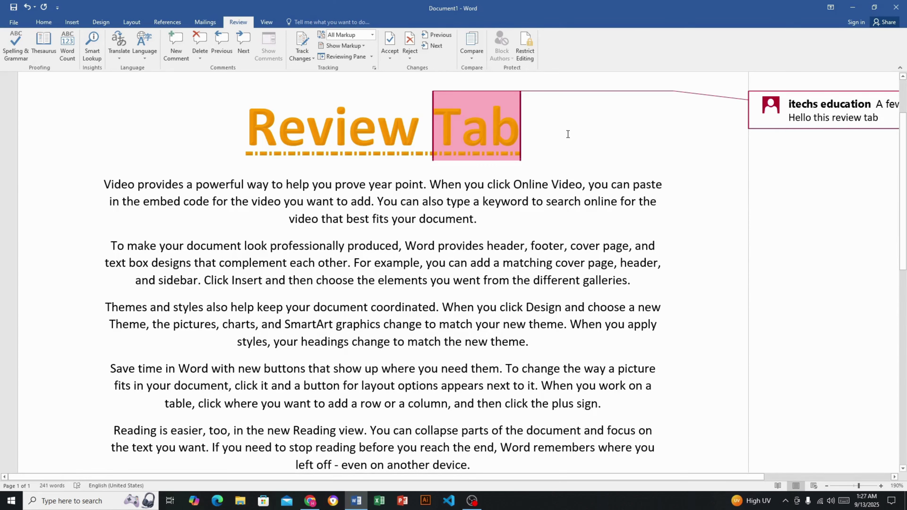
click(504, 225)
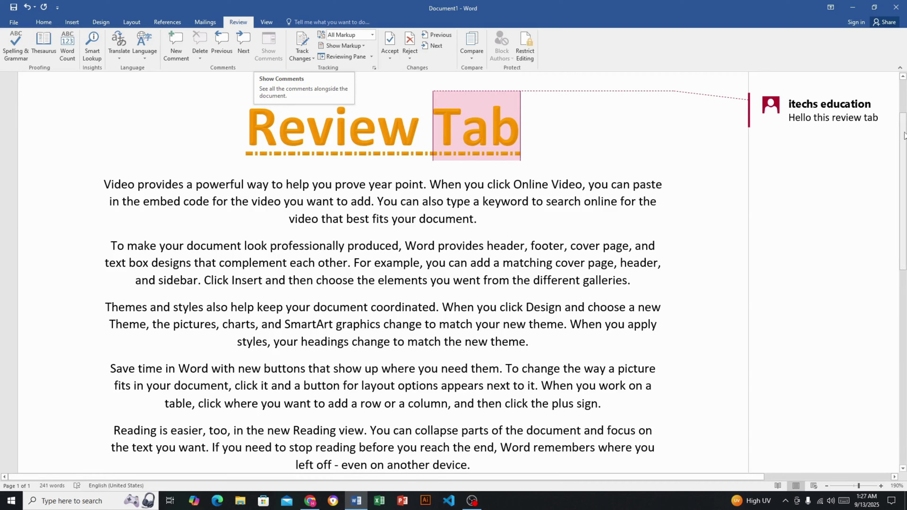
click(238, 48)
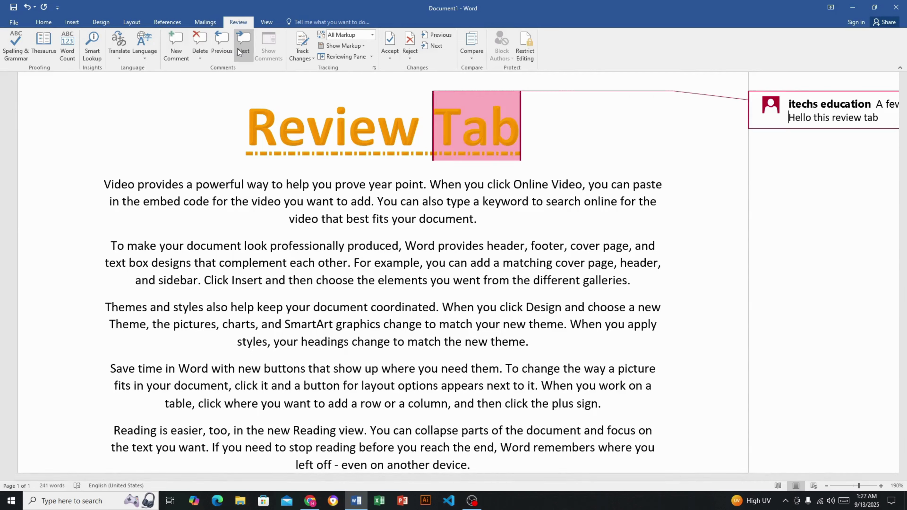
Add a comment reading 'This is' to the word document in the first paragraph
click(484, 226)
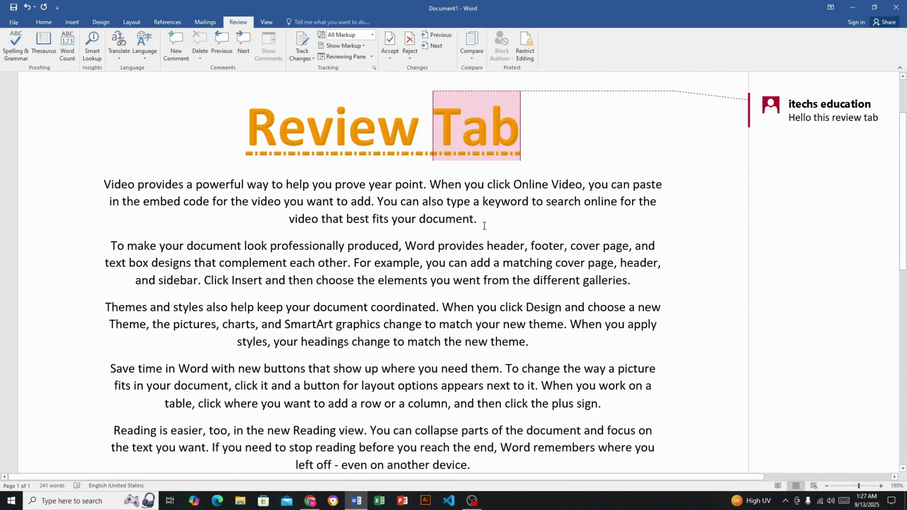
click(177, 48)
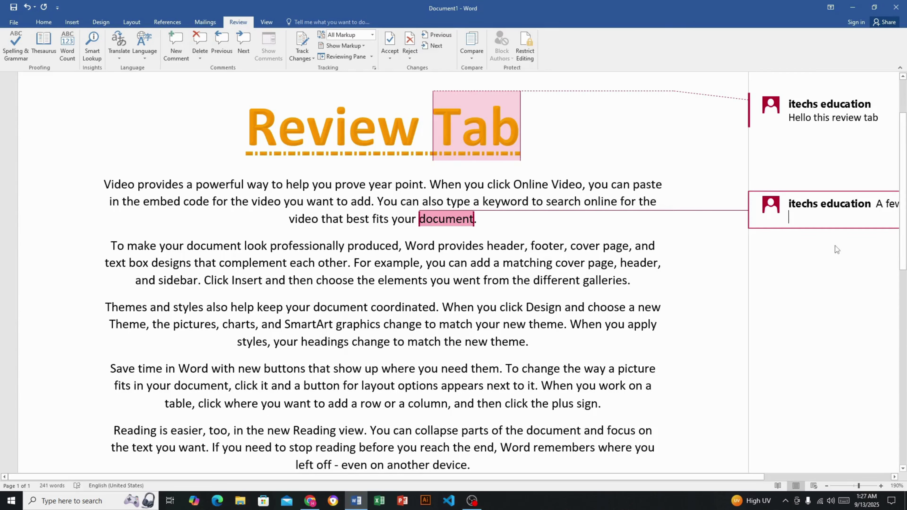
text(This )
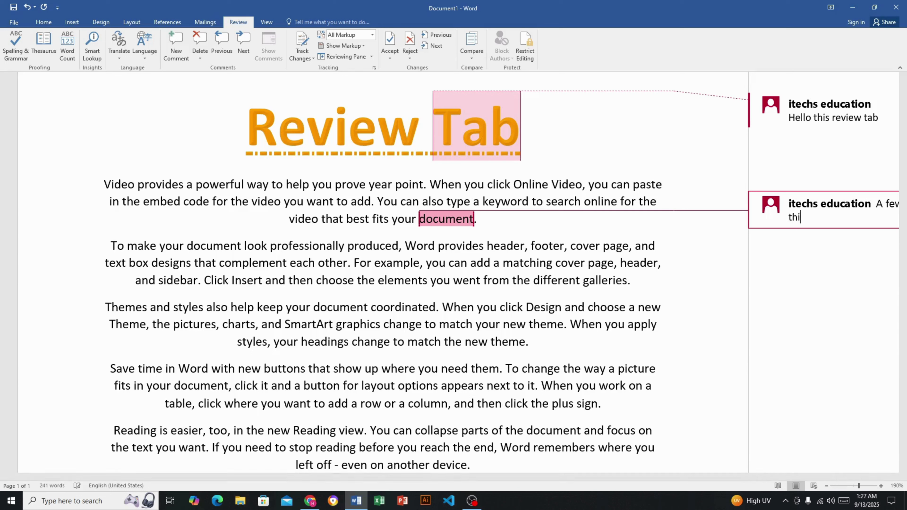
text(is)
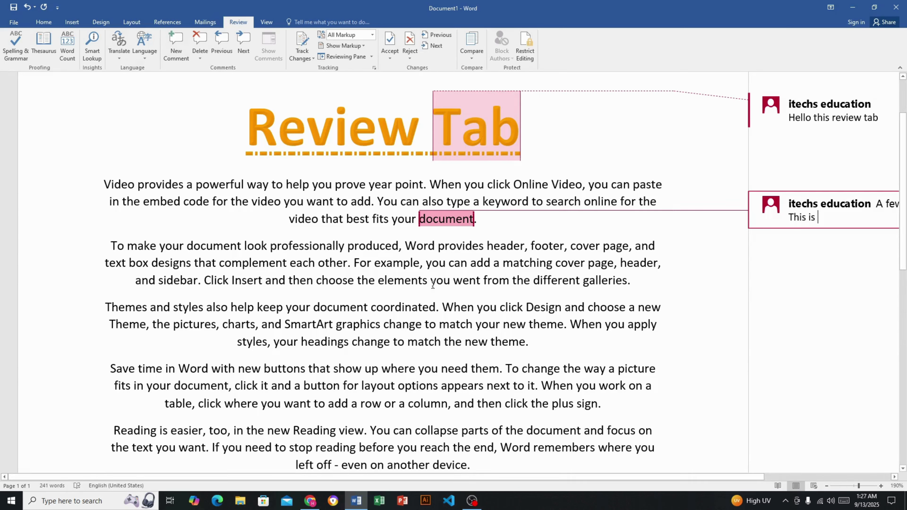
Add a comment reading 'This is' to the word theme in the third paragraph
click(533, 348)
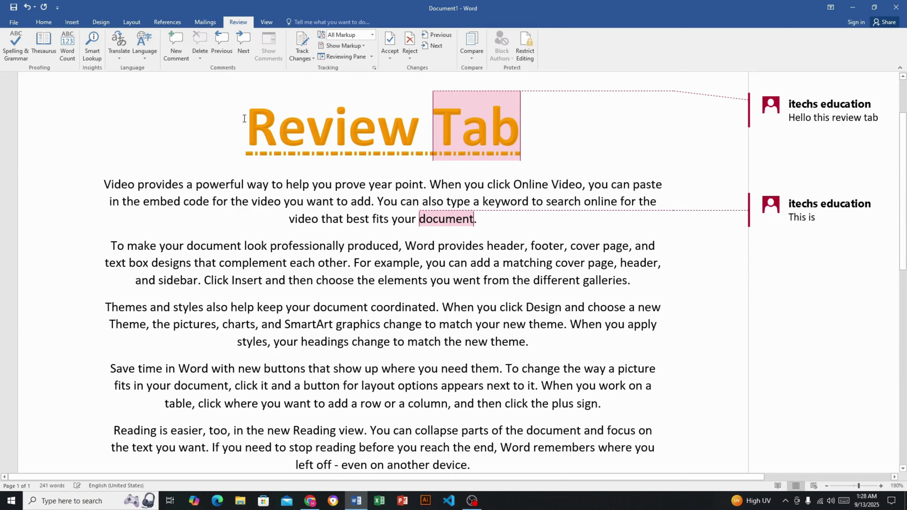
click(169, 45)
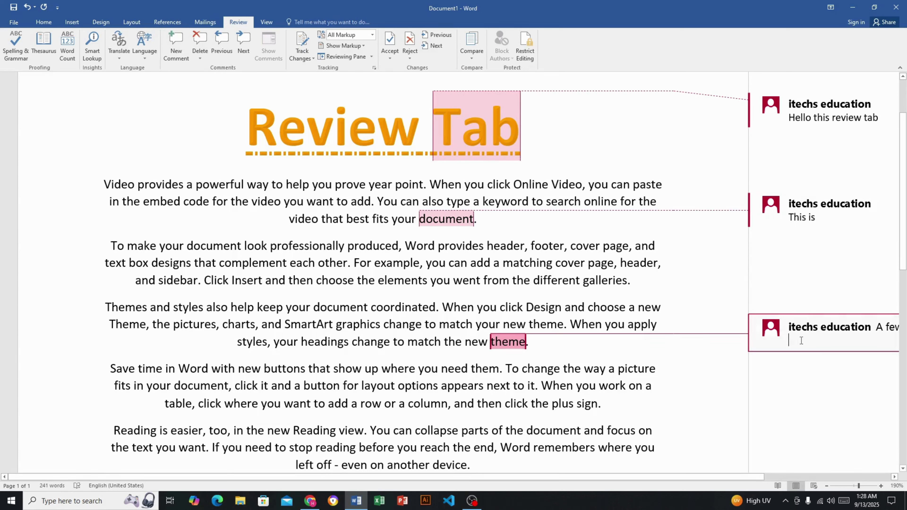
text(This is)
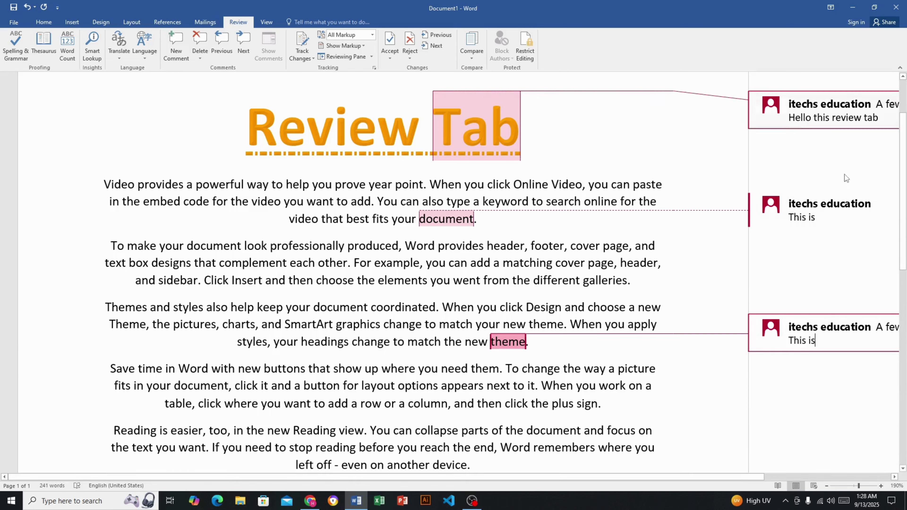
Step back and forward through the comments, then delete the comment on theme
click(221, 51)
click(221, 51)
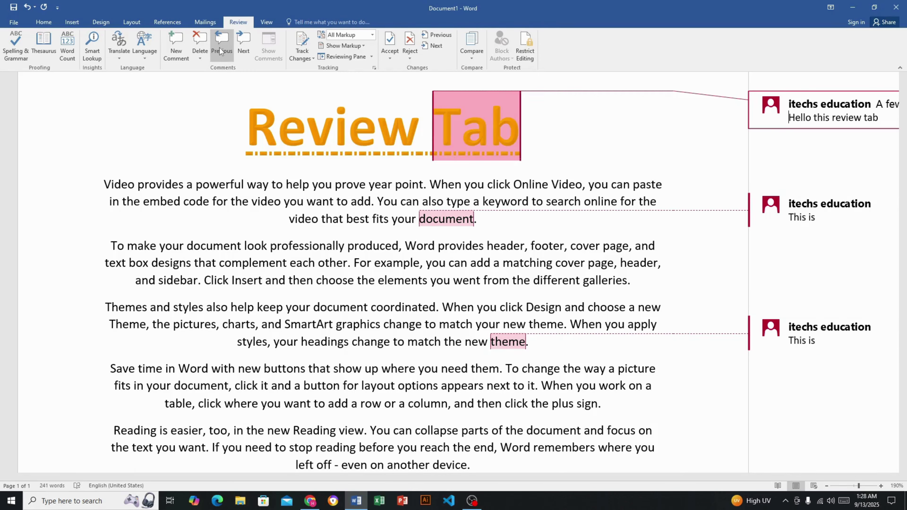
click(244, 42)
click(244, 41)
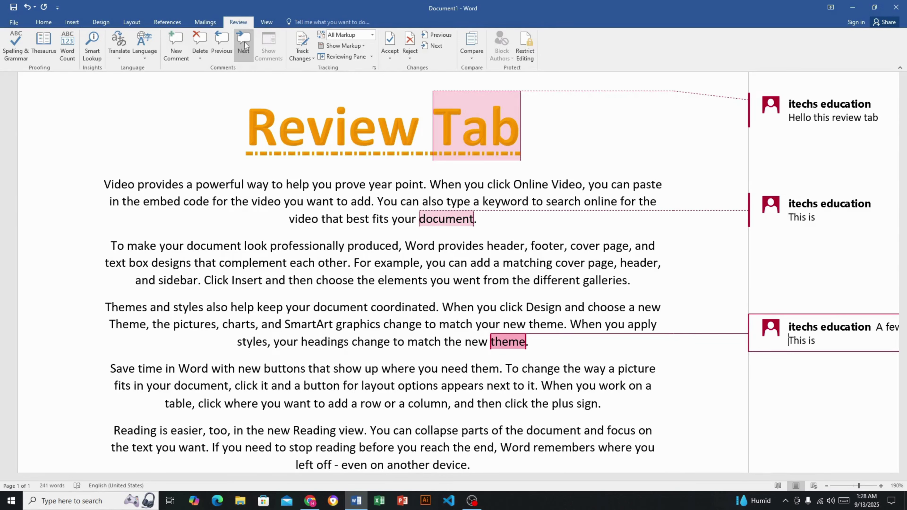
click(200, 37)
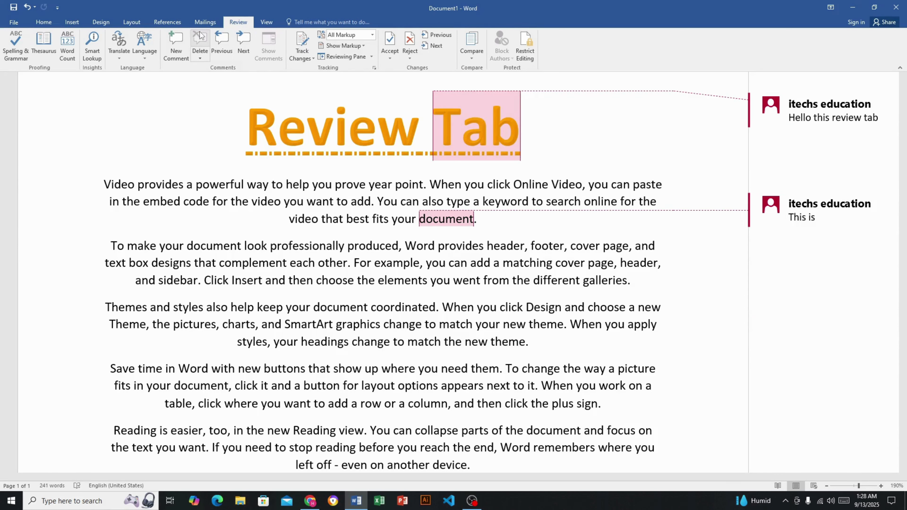
Use Delete All Comments in Document to clear every remaining comment
click(200, 58)
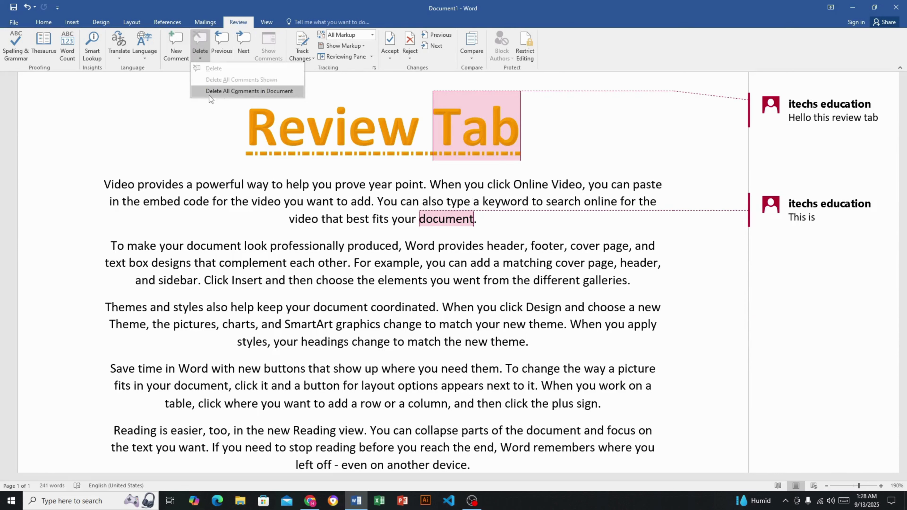
click(268, 91)
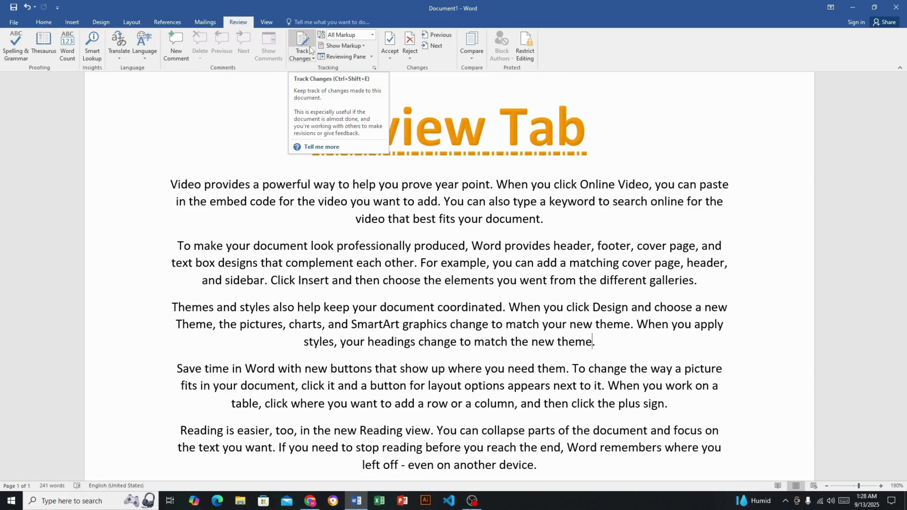
click(566, 224)
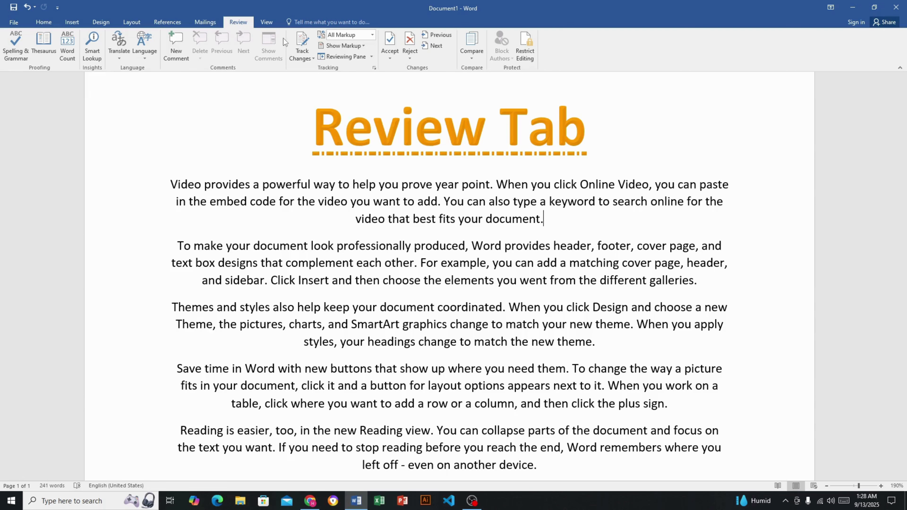
scroll(545, 325, down, 2)
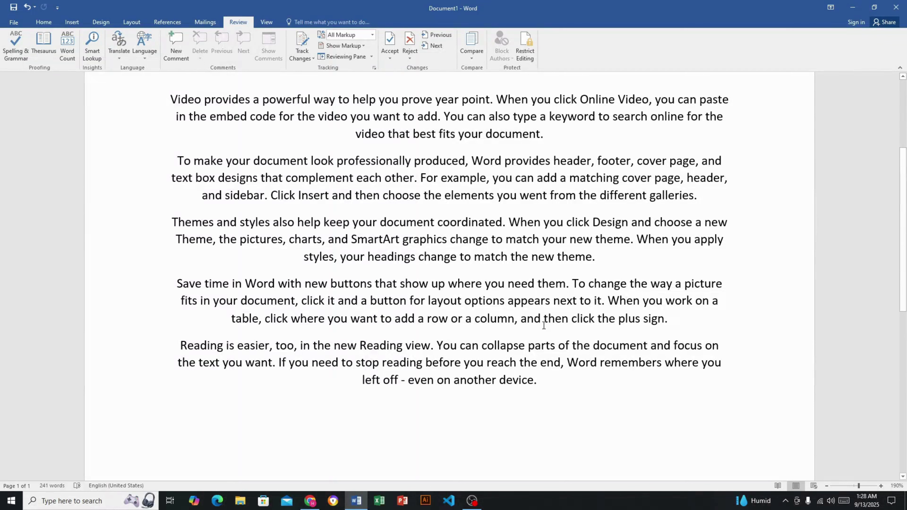
scroll(562, 384, up, 1)
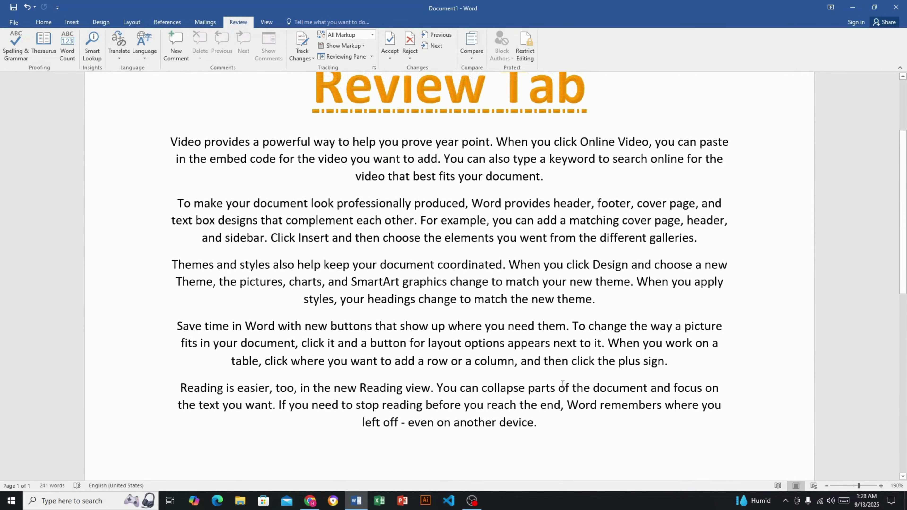
click(544, 176)
scroll(527, 176, up, 2)
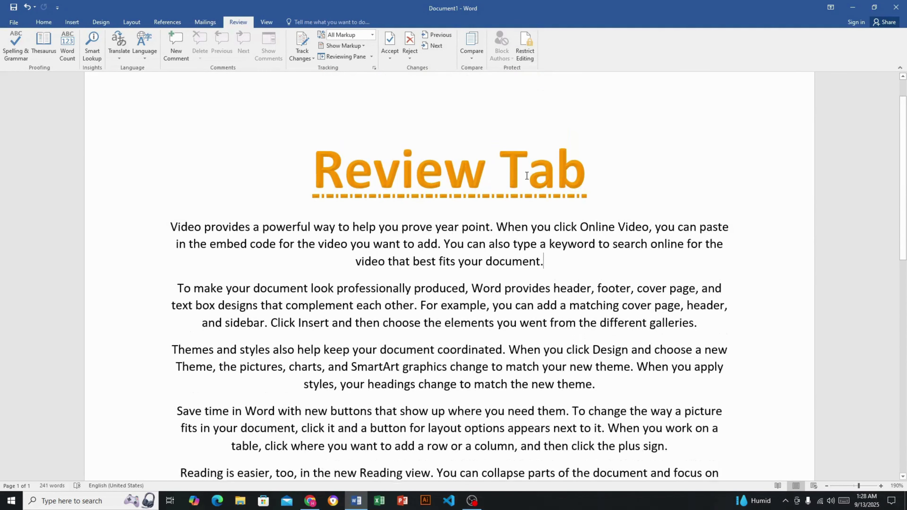
scroll(578, 236, down, 1)
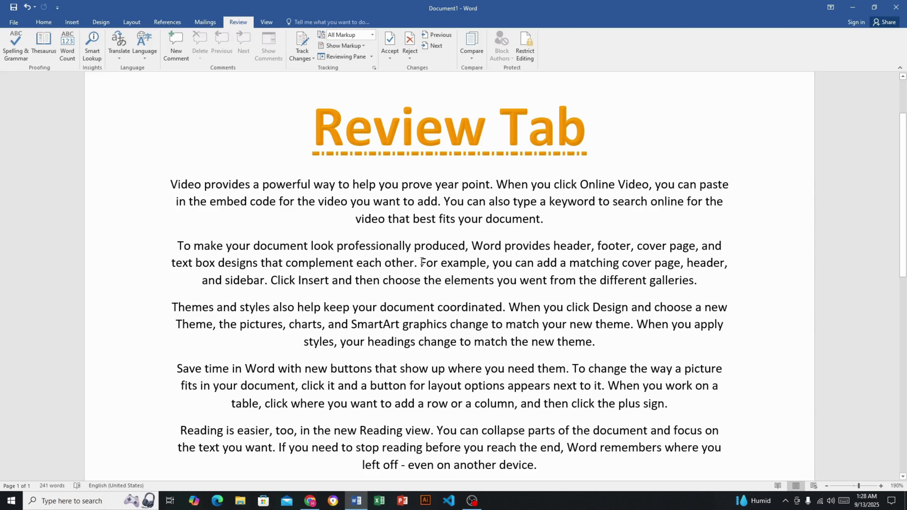
click(720, 286)
scroll(716, 325, down, 3)
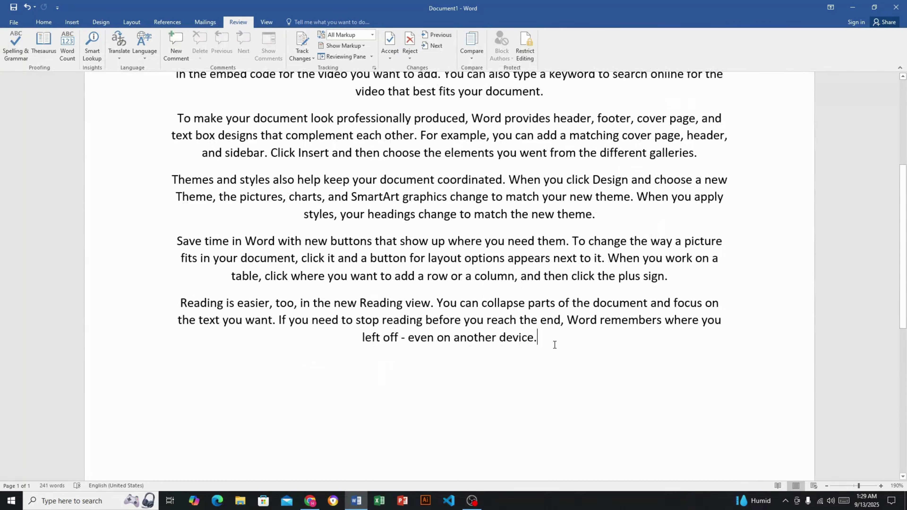
scroll(545, 316, up, 3)
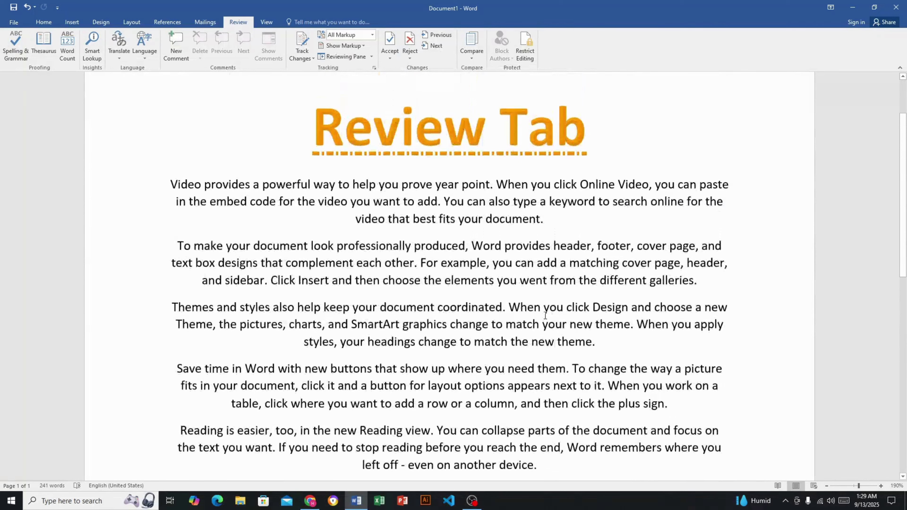
Turn on Track Changes and insert the words hello, hey and computer as tracked additions
click(305, 41)
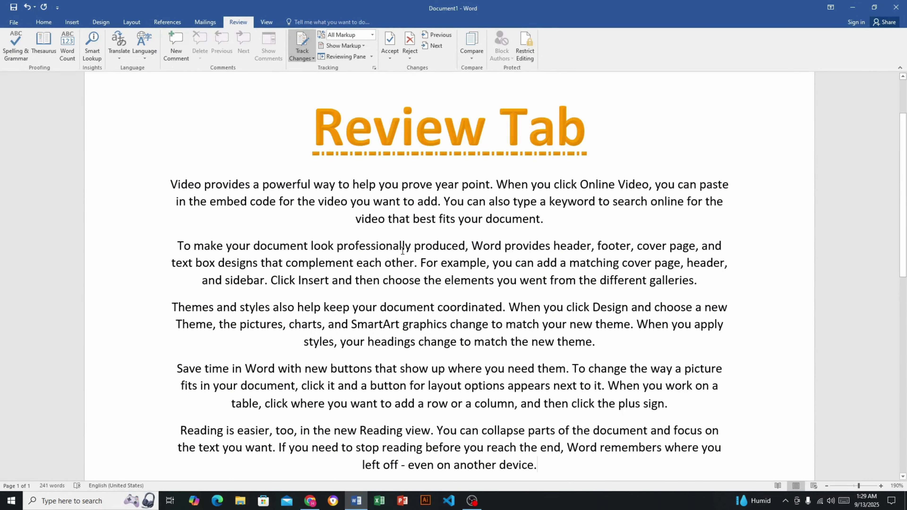
click(414, 247)
text(hello)
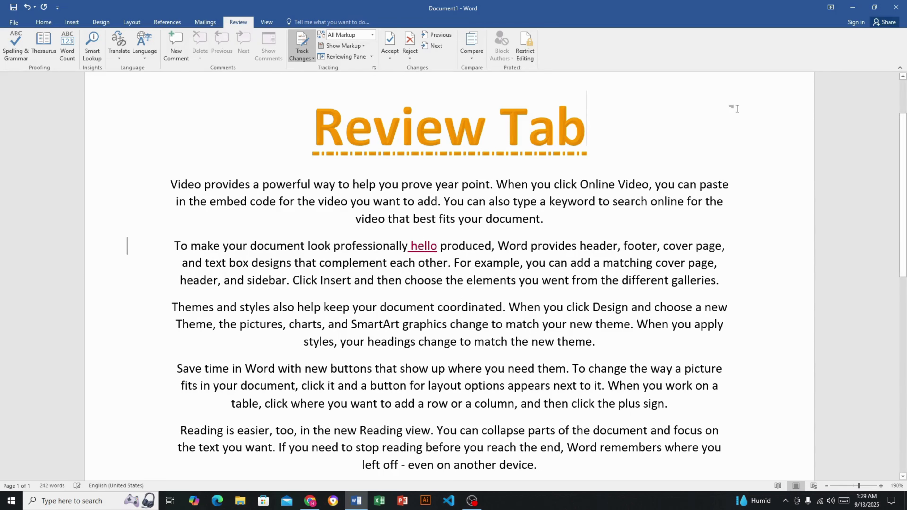
click(734, 109)
text(hey)
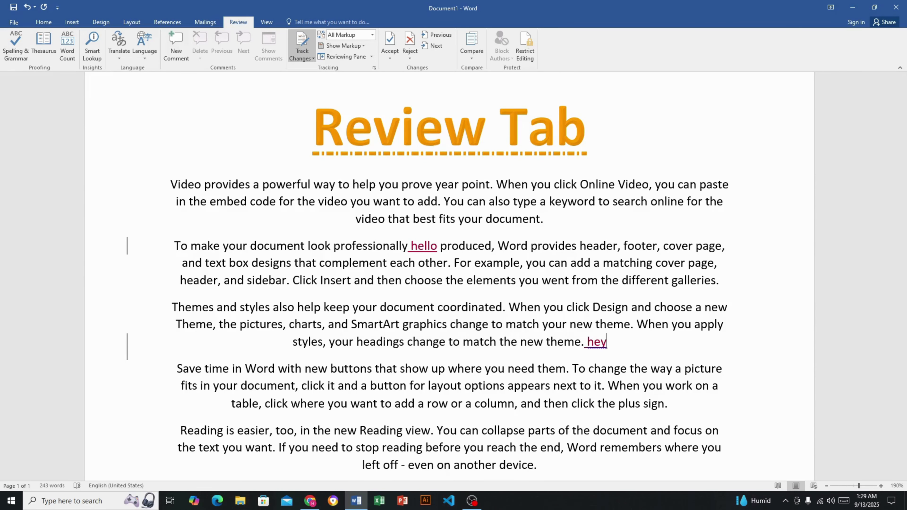
scroll(580, 345, down, 3)
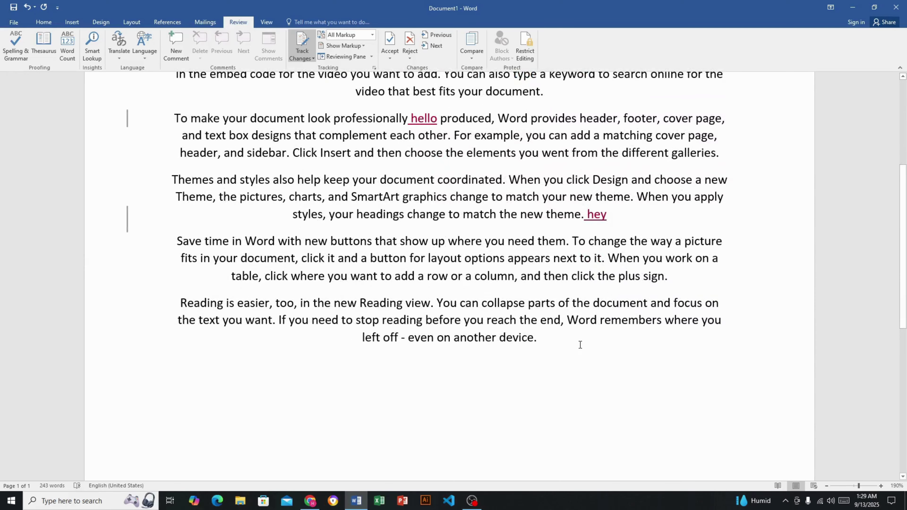
text(c)
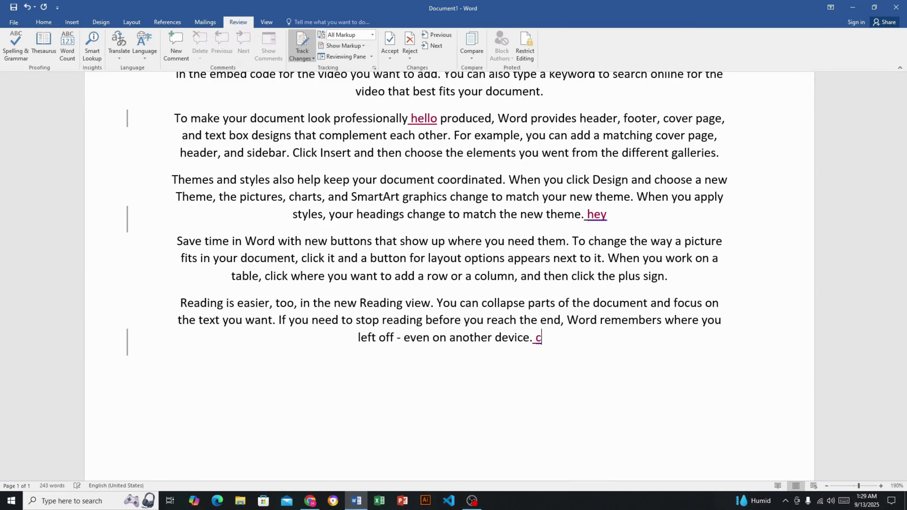
text(omputer)
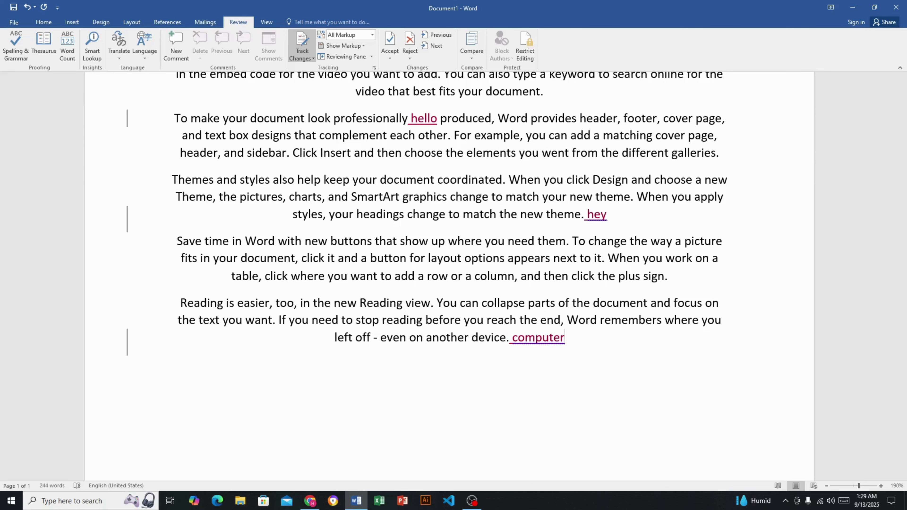
scroll(629, 350, up, 2)
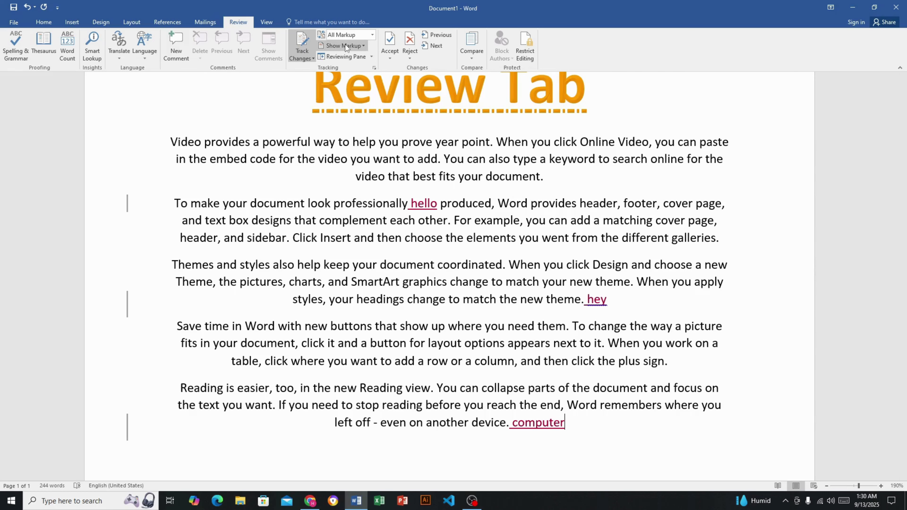
click(365, 44)
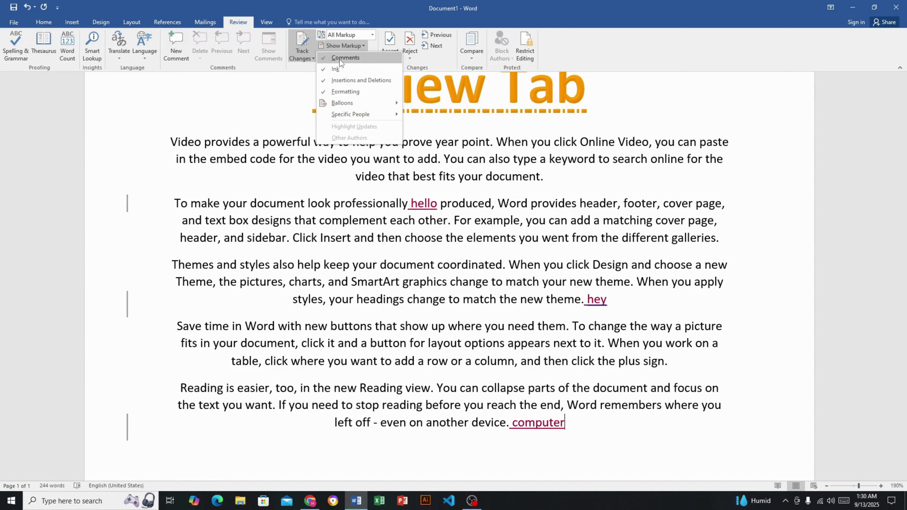
click(340, 59)
click(367, 46)
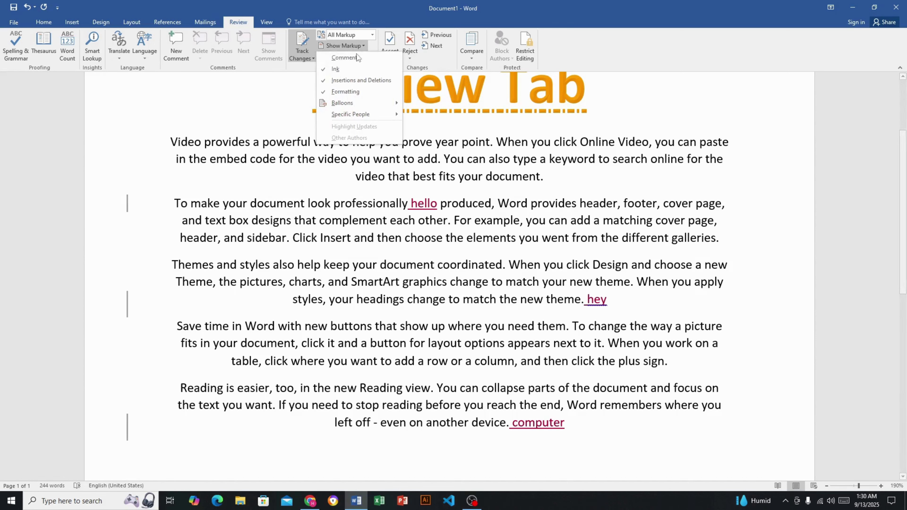
click(340, 69)
click(365, 46)
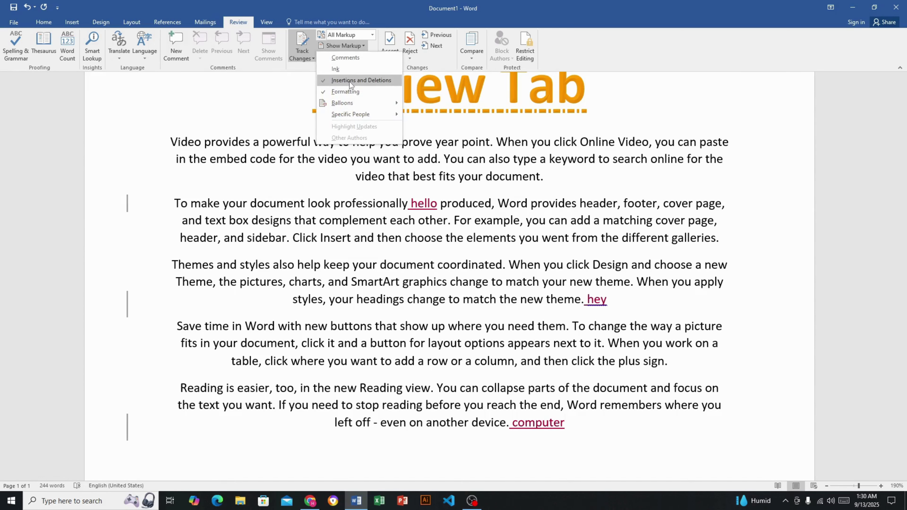
click(349, 81)
click(365, 46)
click(347, 92)
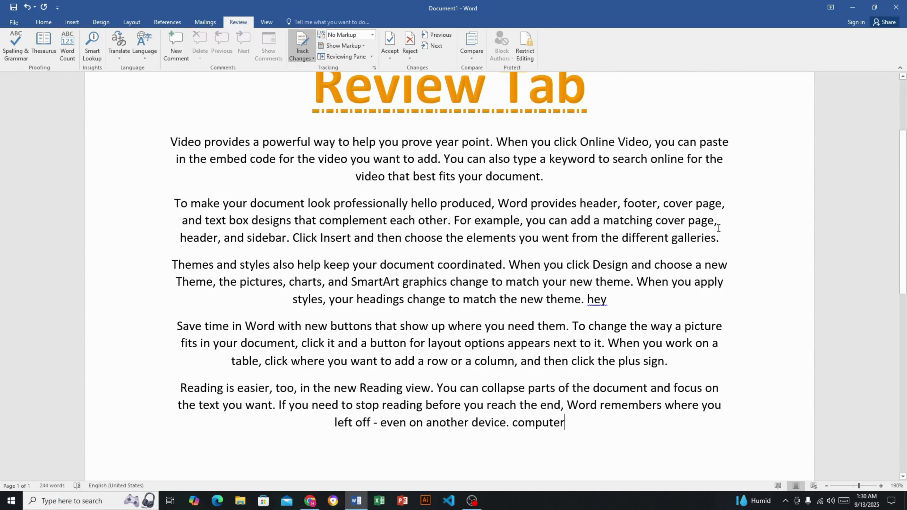
scroll(601, 310, up, 3)
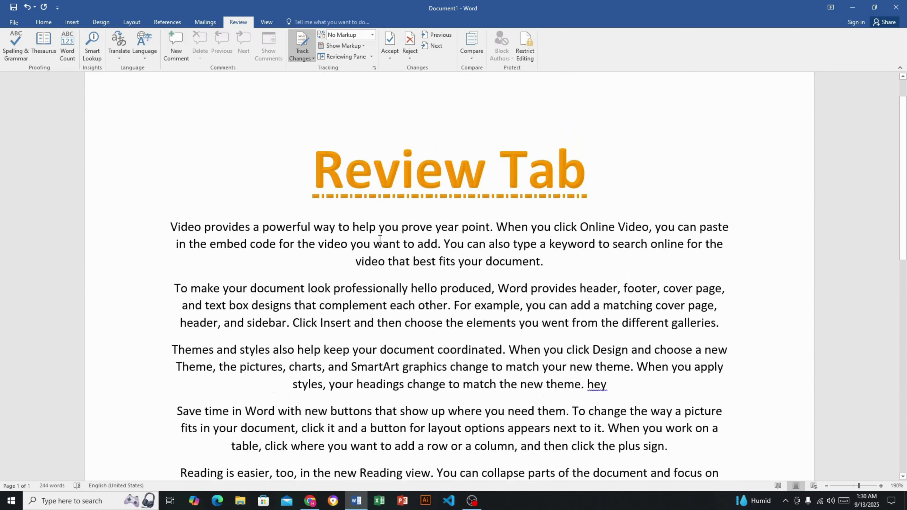
click(348, 247)
text(hey)
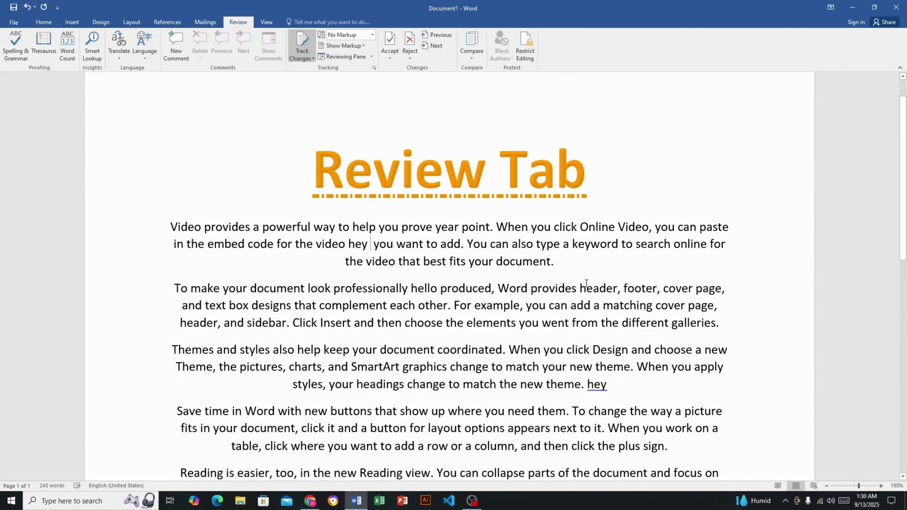
click(555, 265)
text(ks)
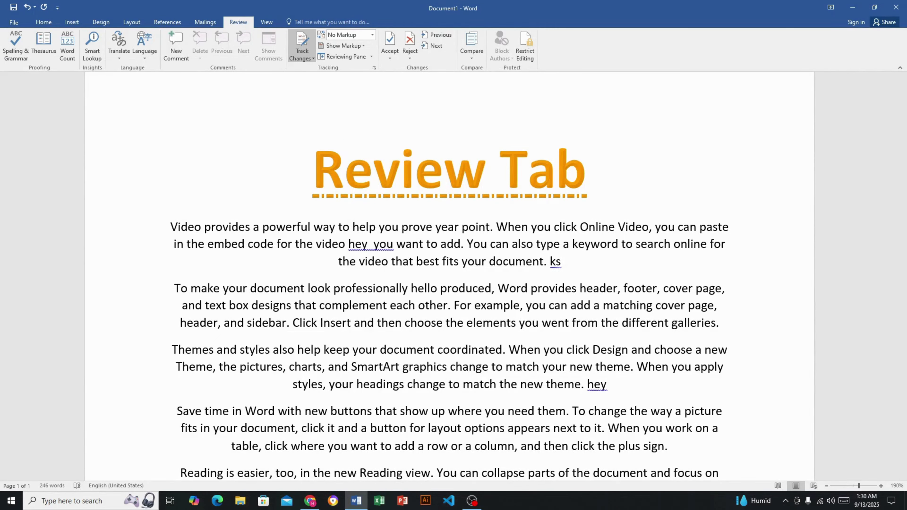
key(BackSpace)
text(king)
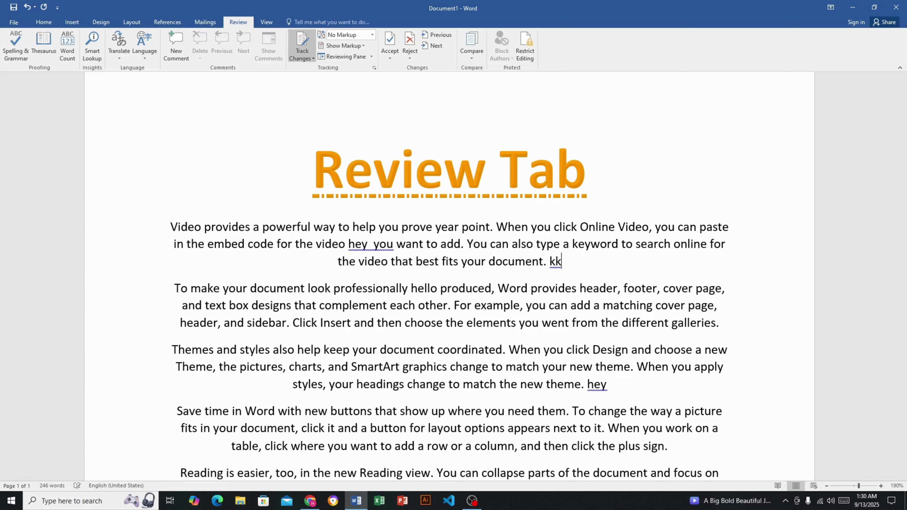
key(BackSpace)
key(BackSpace)
key(BackSpace)
key(BackSpace)
text(ing)
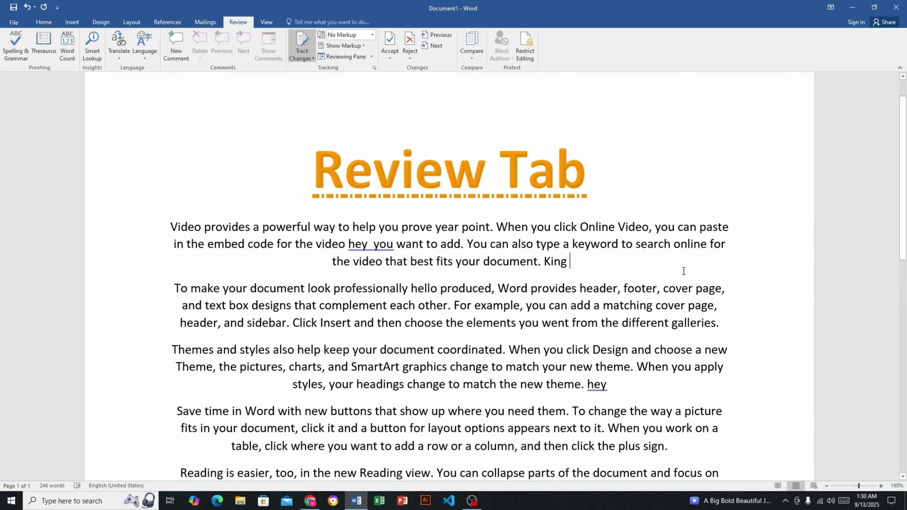
scroll(646, 342, down, 2)
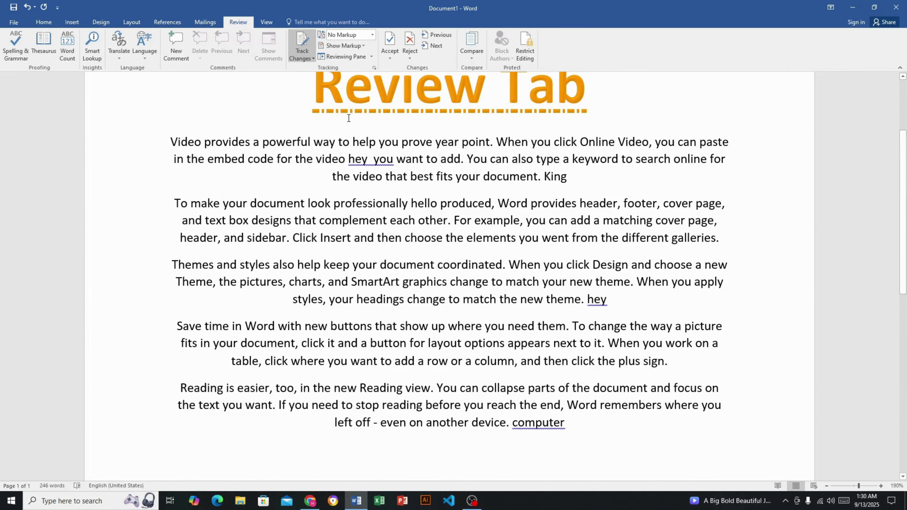
Set the markup display to All Markup and enable Insertions and Deletions under Show Markup
click(364, 46)
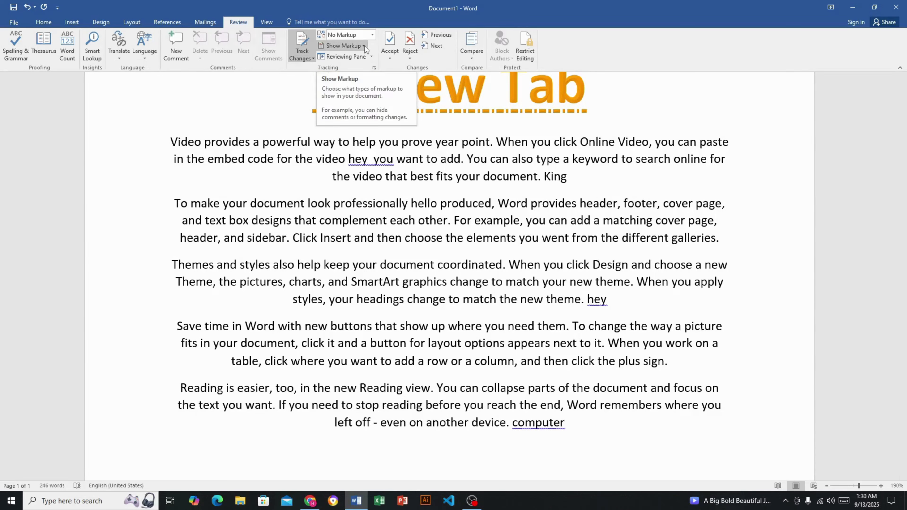
click(352, 70)
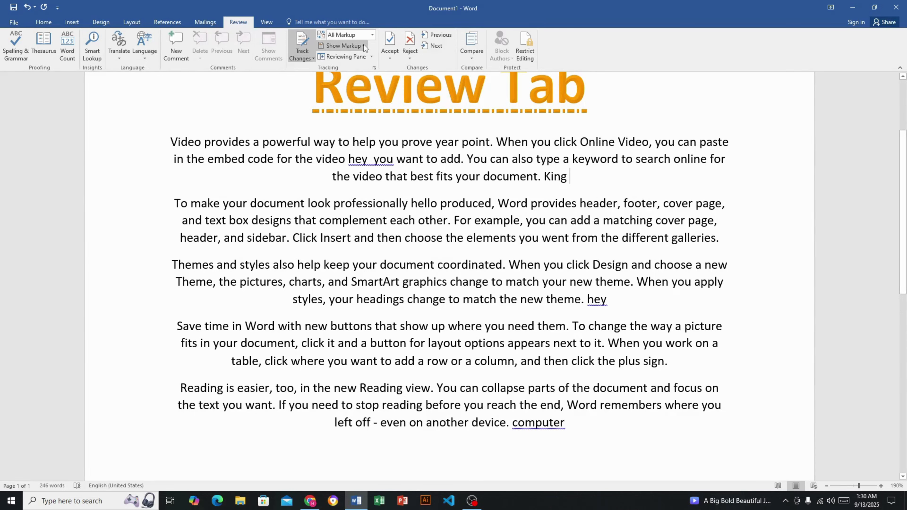
click(364, 45)
click(354, 66)
click(362, 45)
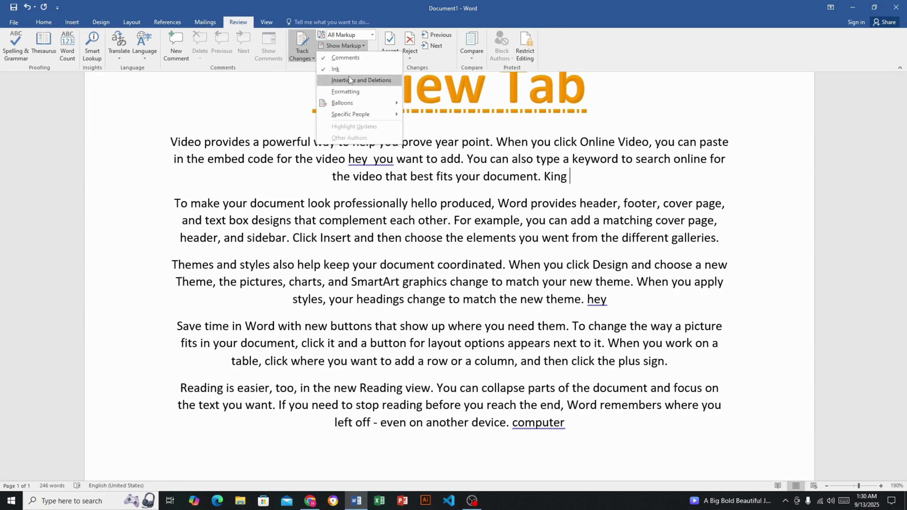
click(348, 77)
click(361, 47)
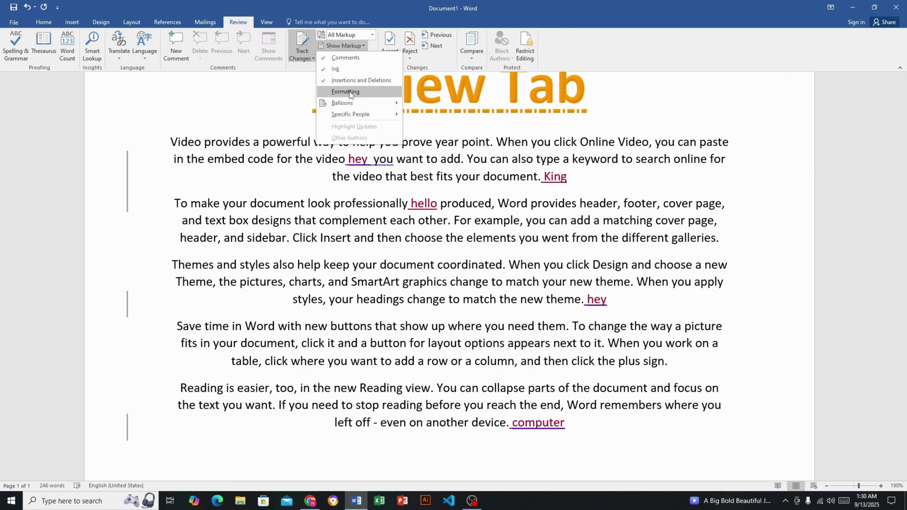
click(349, 91)
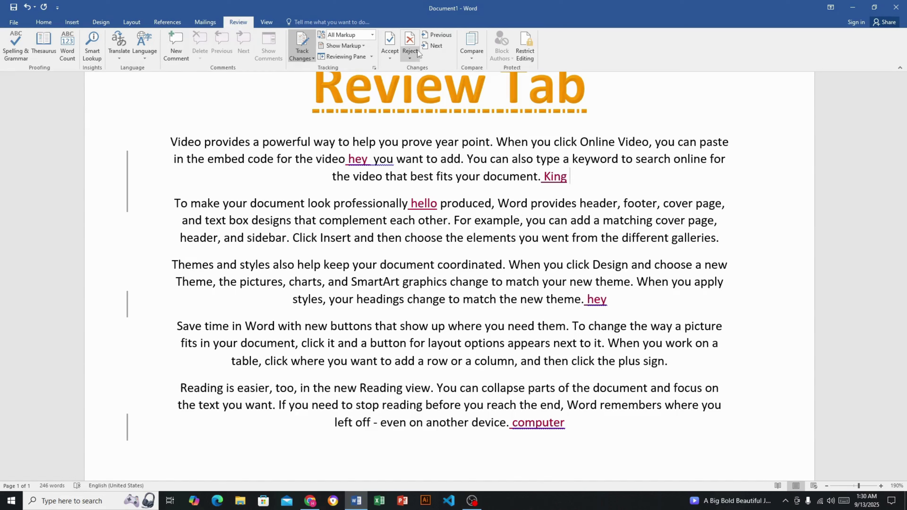
Reject all six tracked insertions (hello, hey, computer, King) and dismiss the completion message
click(410, 40)
click(410, 40)
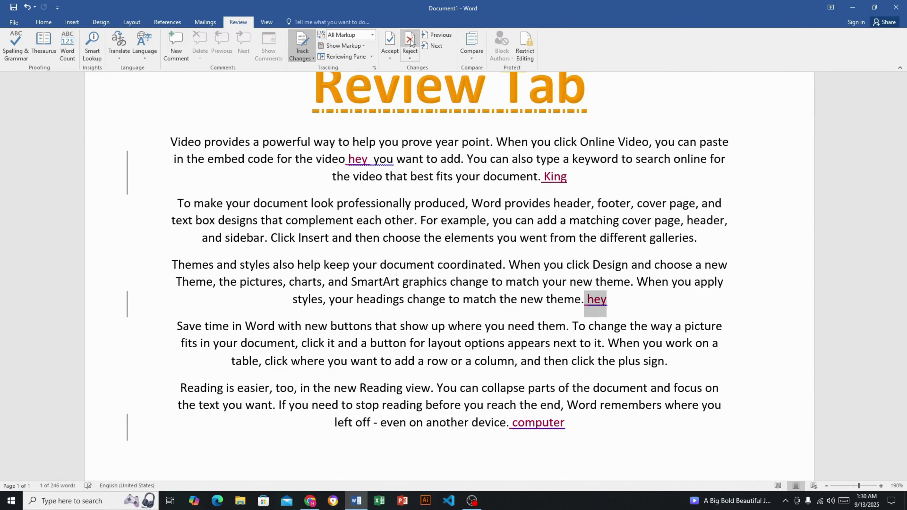
click(410, 39)
click(410, 40)
click(410, 40)
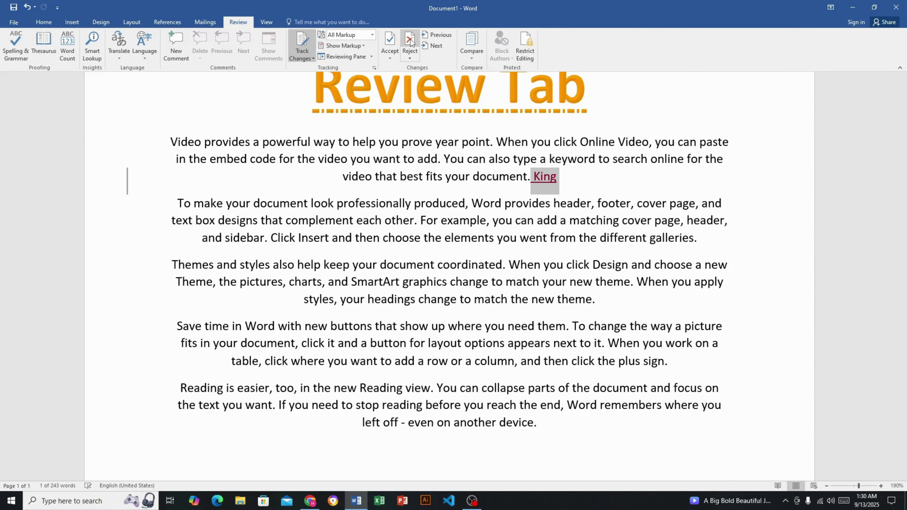
click(410, 40)
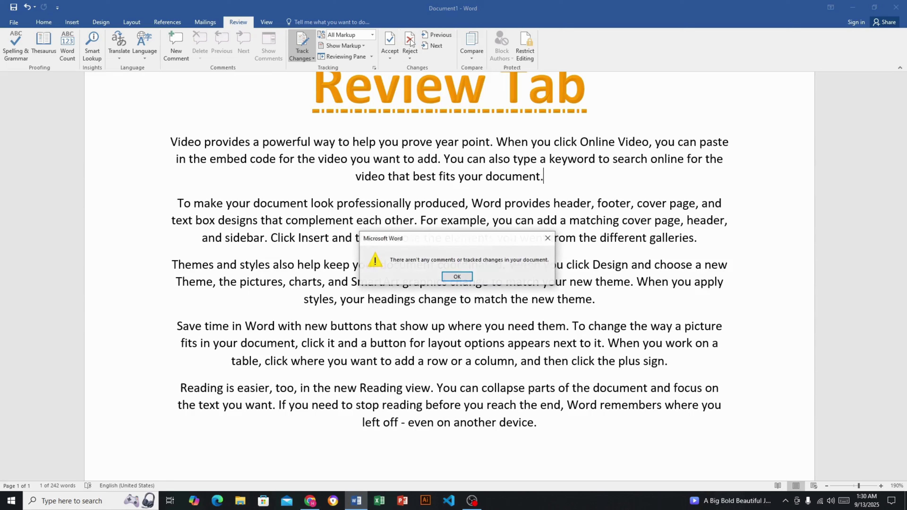
click(457, 276)
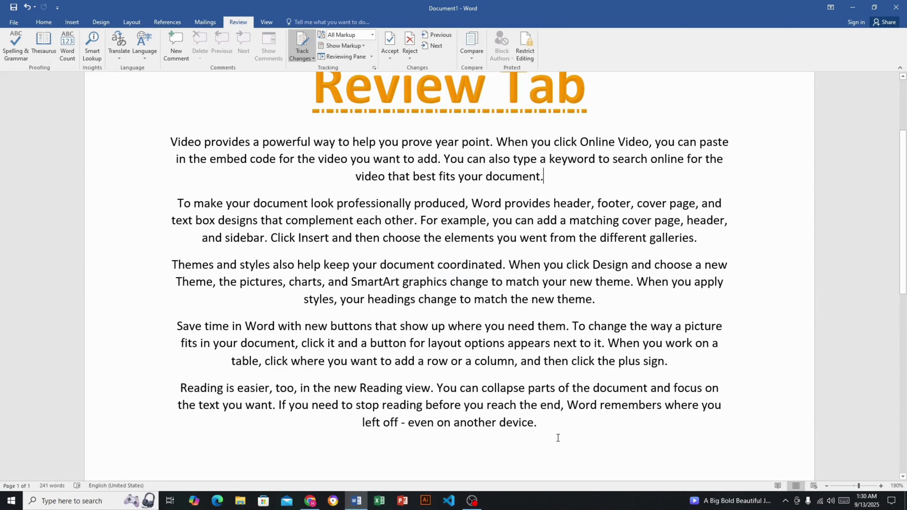
scroll(557, 437, up, 1)
scroll(557, 437, down, 1)
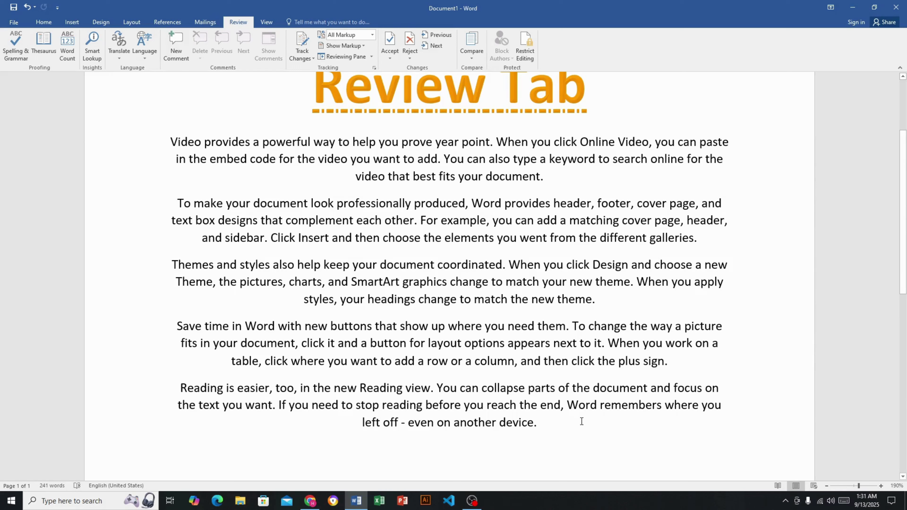
Limit formatting to selected styles and allow only read-only access, with Everyone as an exception
click(525, 44)
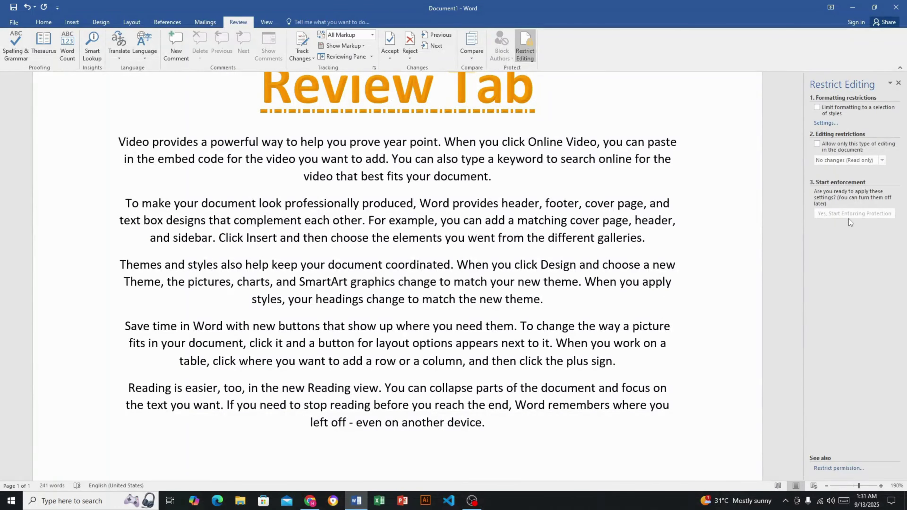
click(818, 107)
click(817, 144)
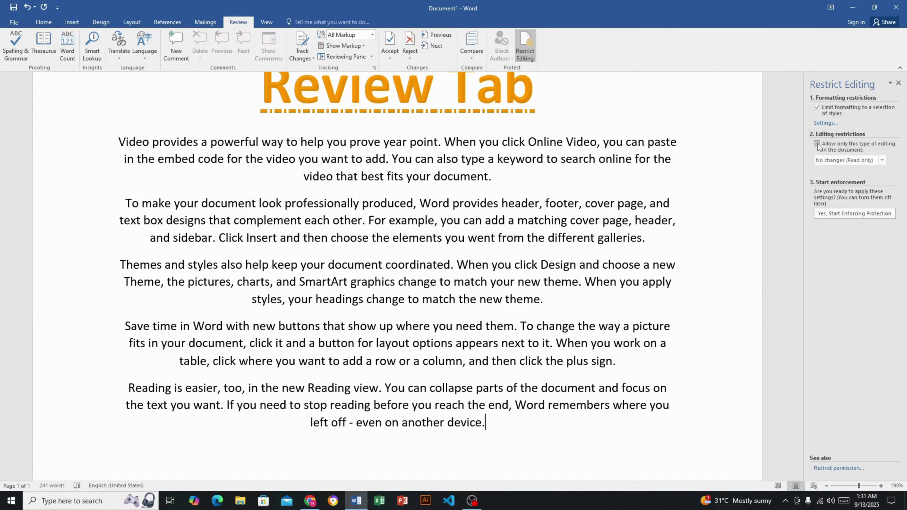
click(818, 218)
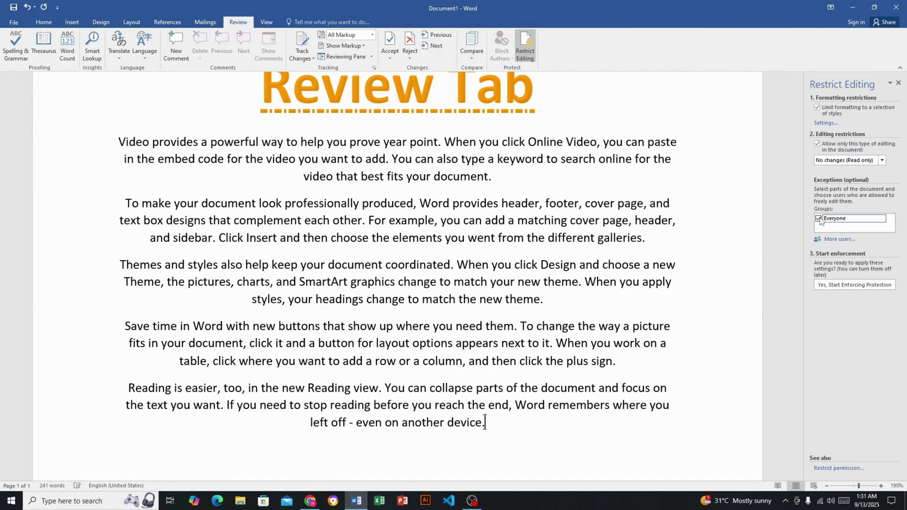
Start enforcing the protection, secured with a password
click(850, 286)
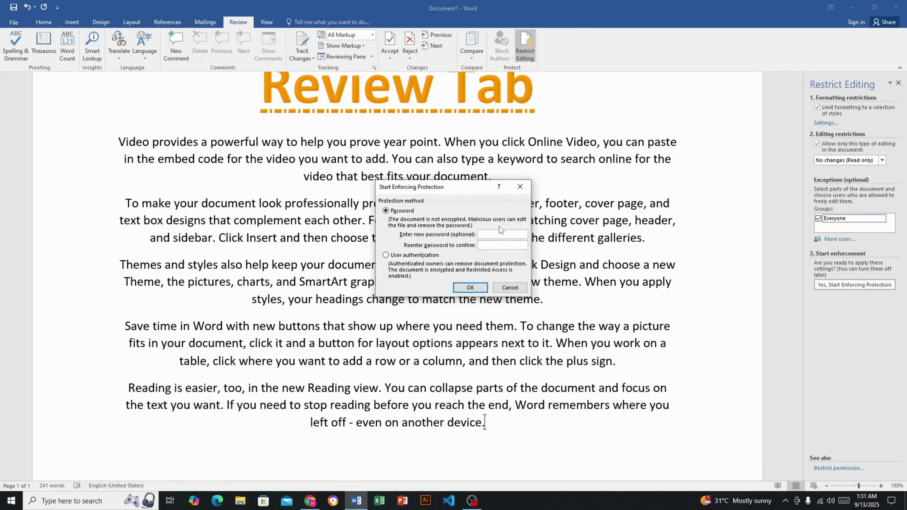
text(1)
click(472, 289)
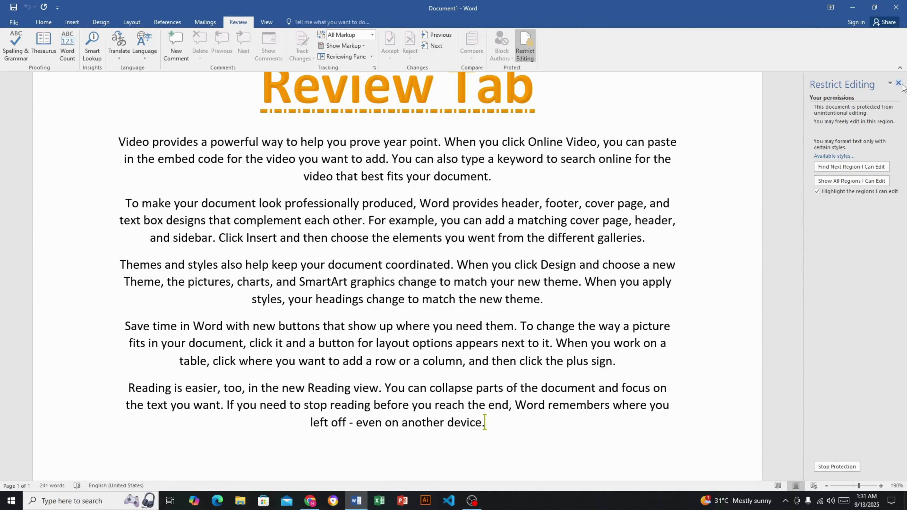
Stop the document protection by entering its password
click(477, 238)
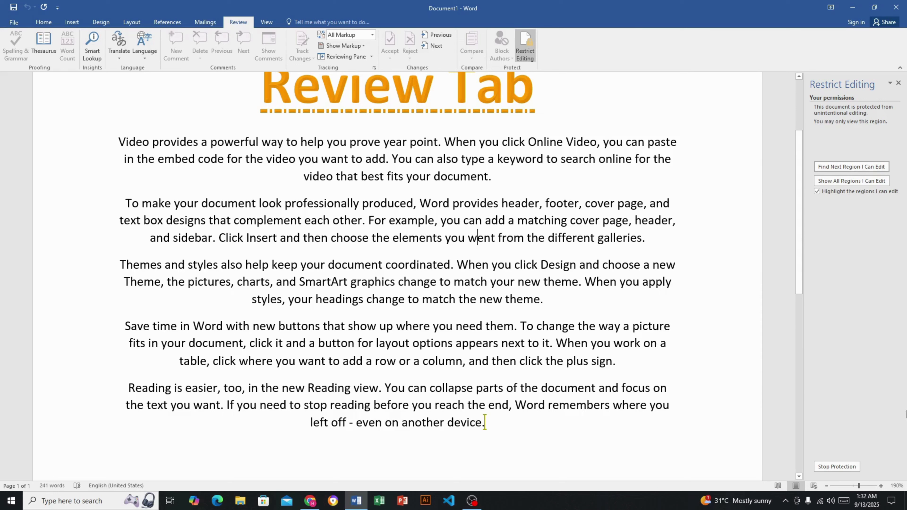
click(844, 468)
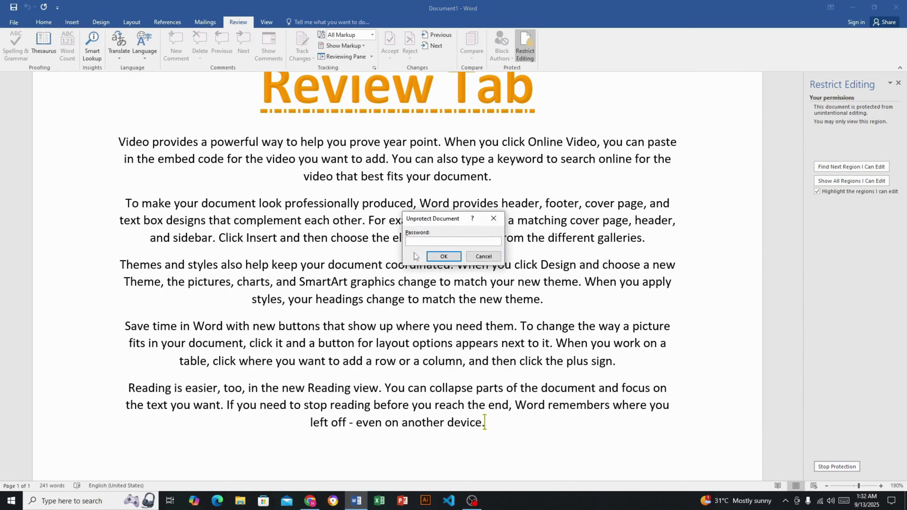
text(123)
key(Return)
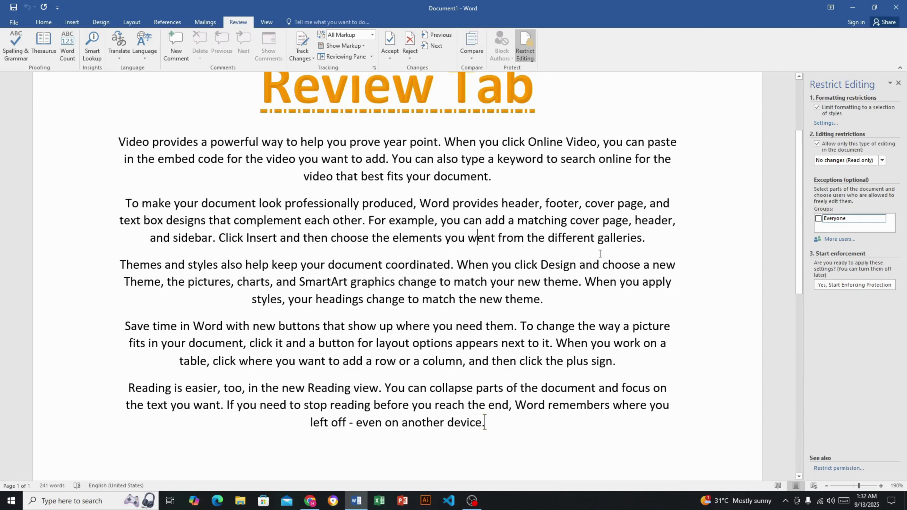
Type test words 'hey king' after 'went', close the Restrict Editing pane, then delete them
click(494, 237)
text(hey)
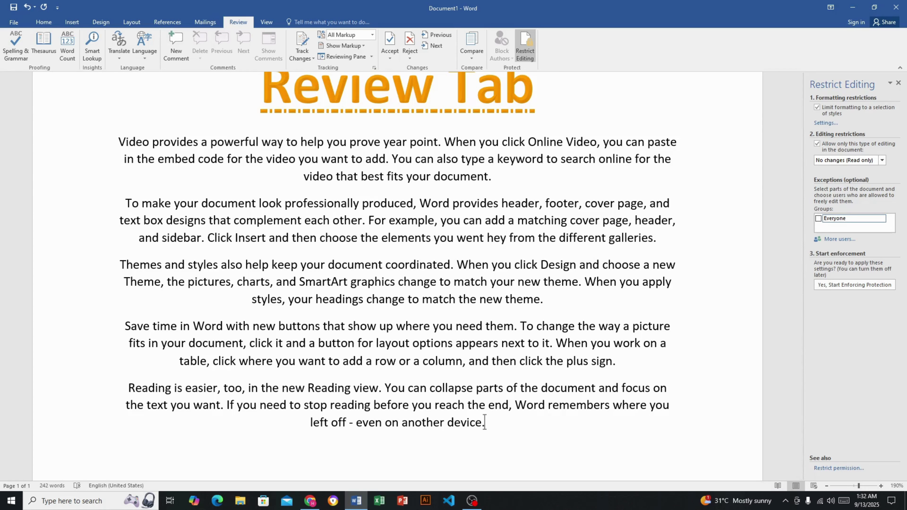
text( king)
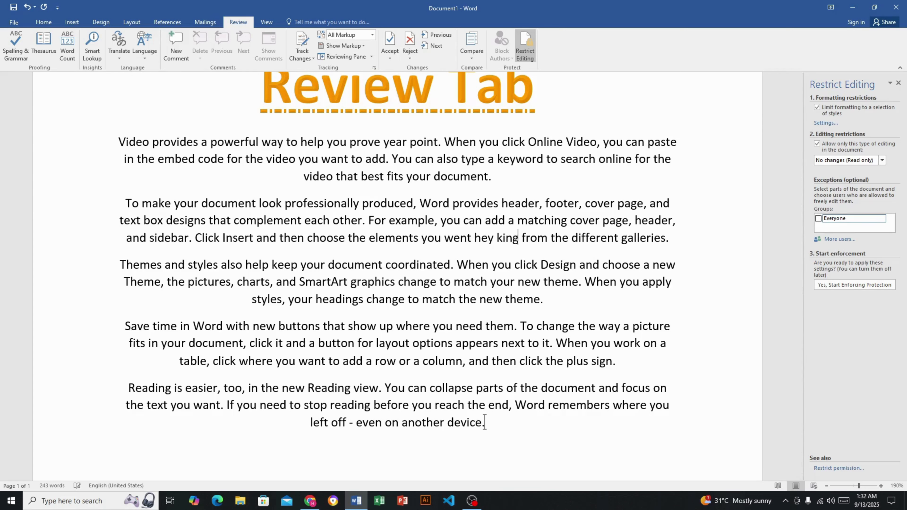
click(898, 83)
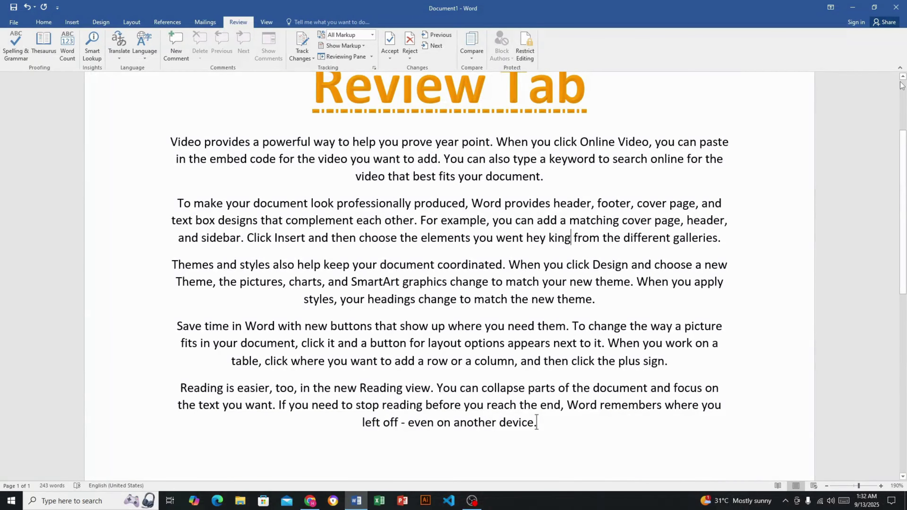
key(BackSpace)
key(BackSpace)
key(BackSpace)
key(BackSpace)
key(BackSpace)
key(BackSpace)
key(BackSpace)
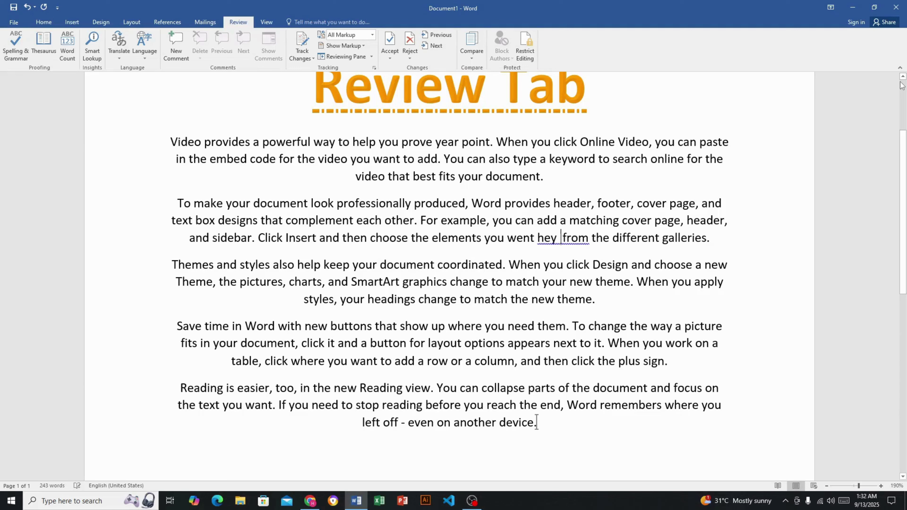
key(BackSpace)
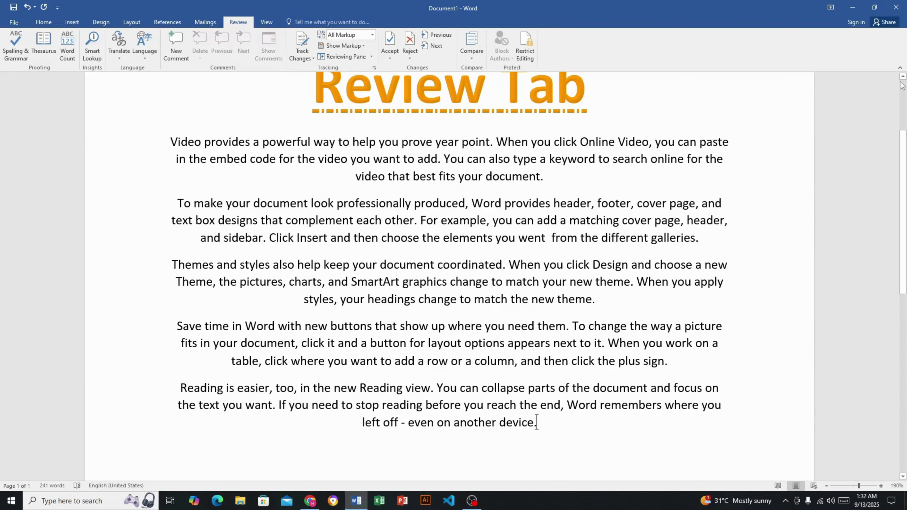